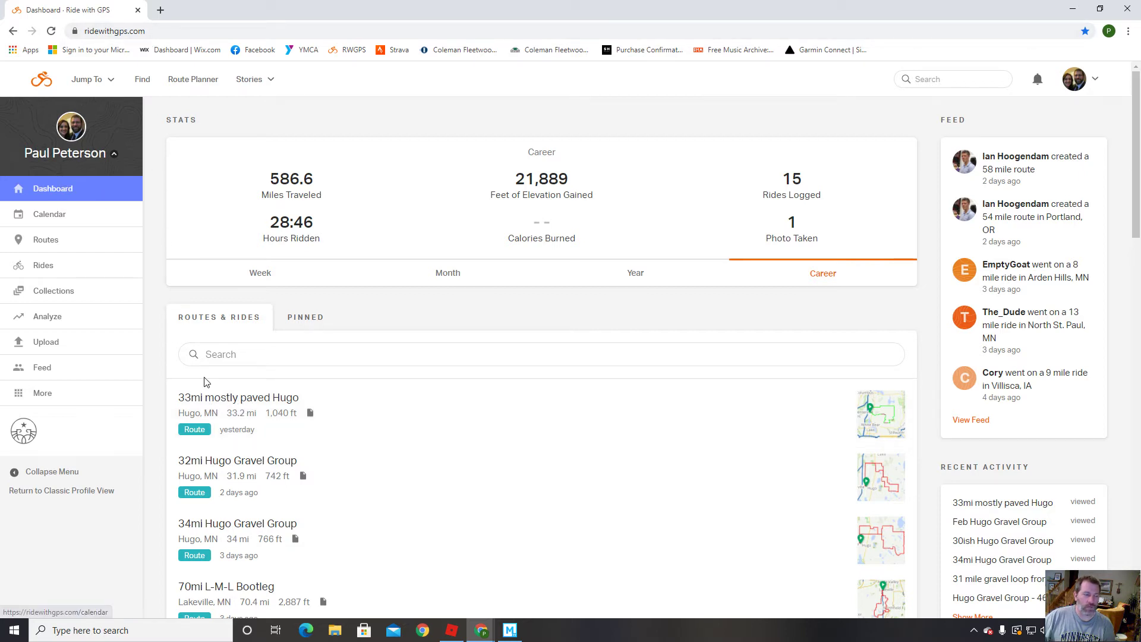
# Open the '33mi mostly paved Hugo' route from the dashboard and start editing it in the Route Planner.
pyautogui.click(235, 403)
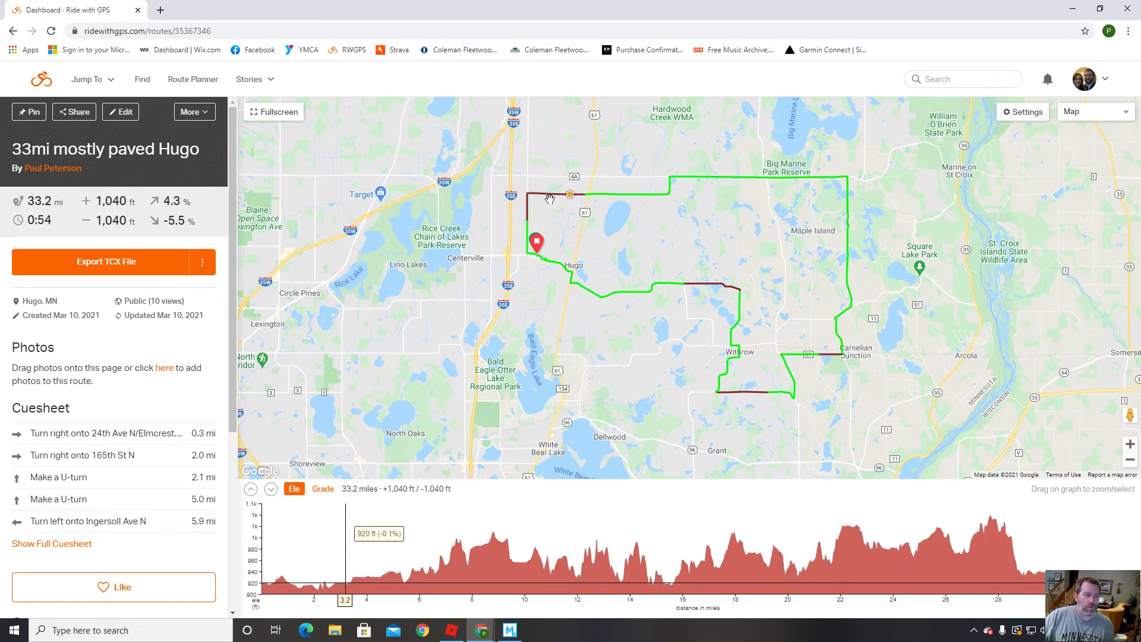
pyautogui.click(125, 112)
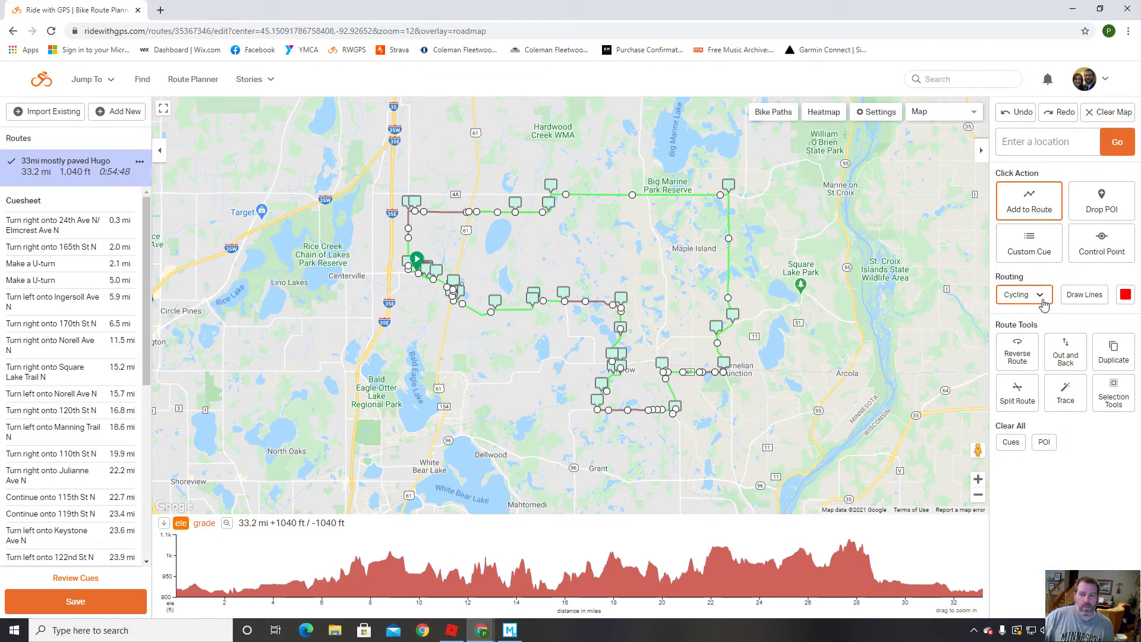
# Change the route line colour to brown, trying green first.
pyautogui.click(1125, 295)
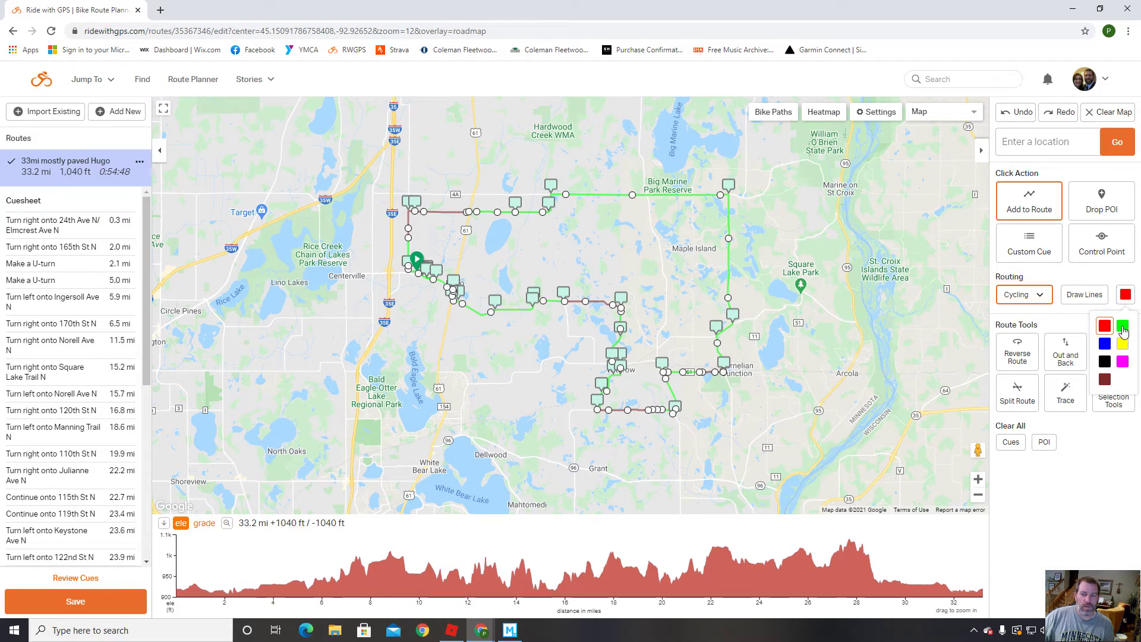
pyautogui.click(1125, 330)
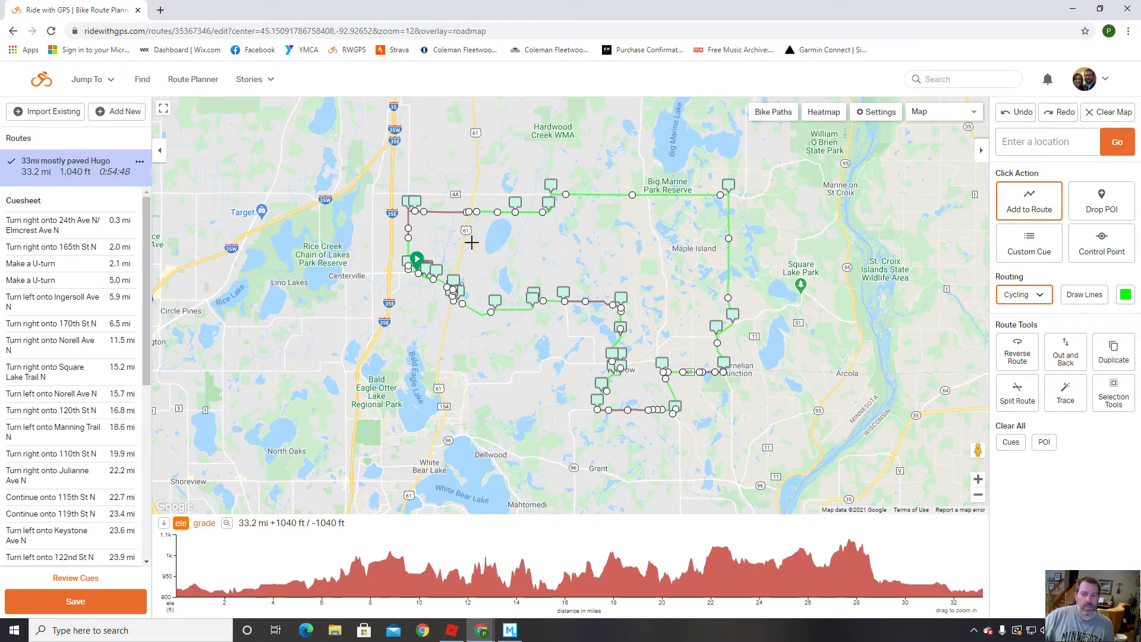
pyautogui.click(1125, 294)
pyautogui.click(1104, 378)
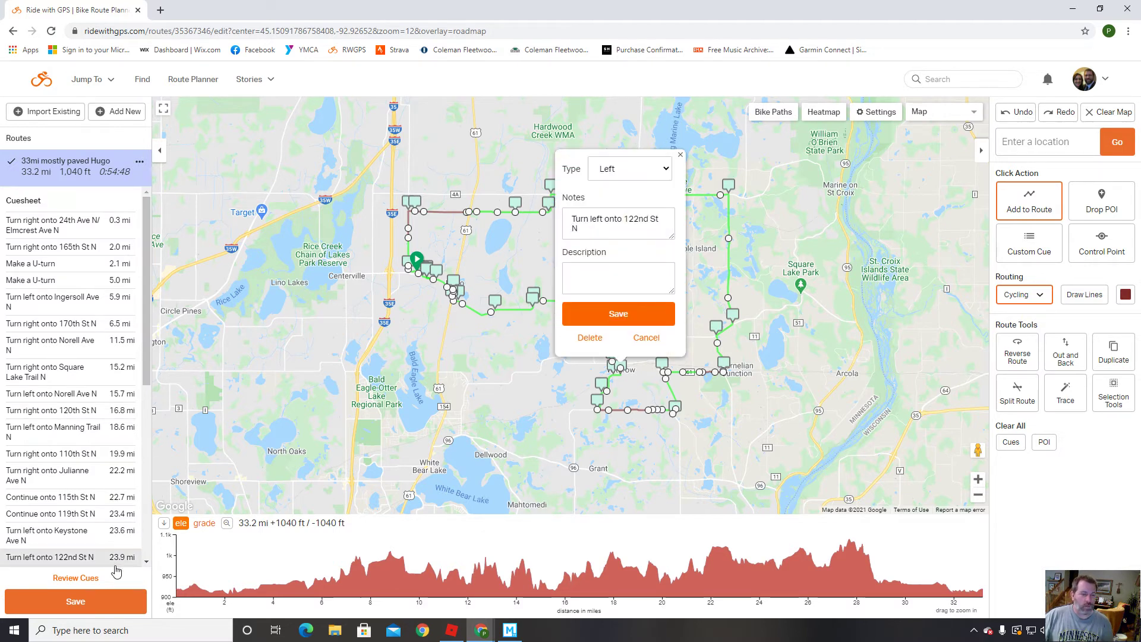
# Start reviewing the cue sheet from the first right-turn cue.
pyautogui.moveTo(48, 262)
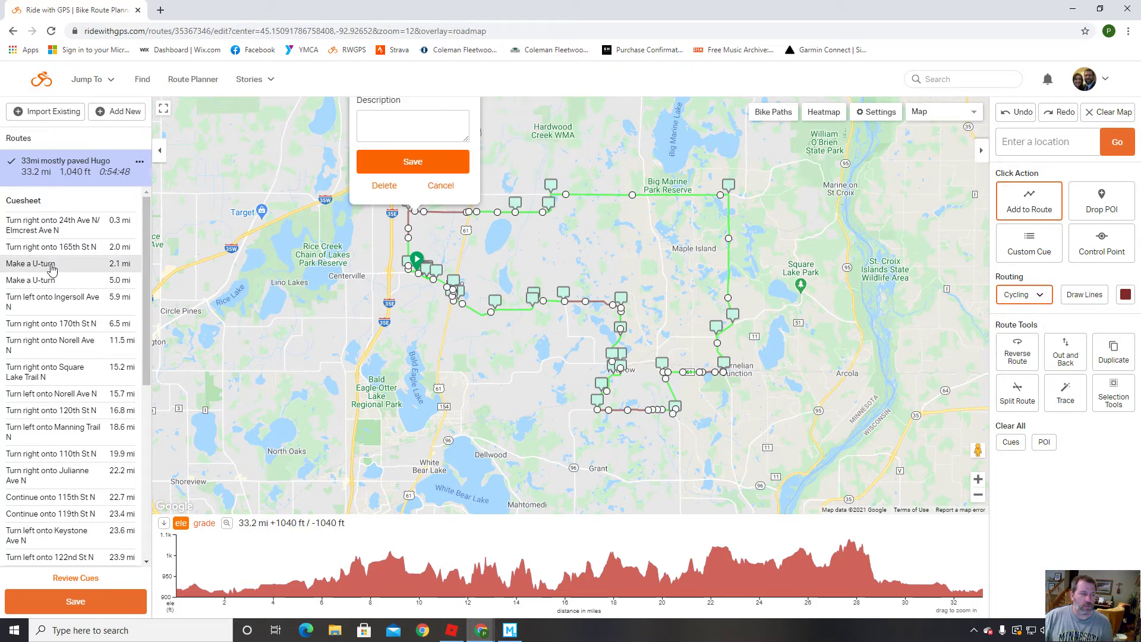
pyautogui.moveTo(75, 281)
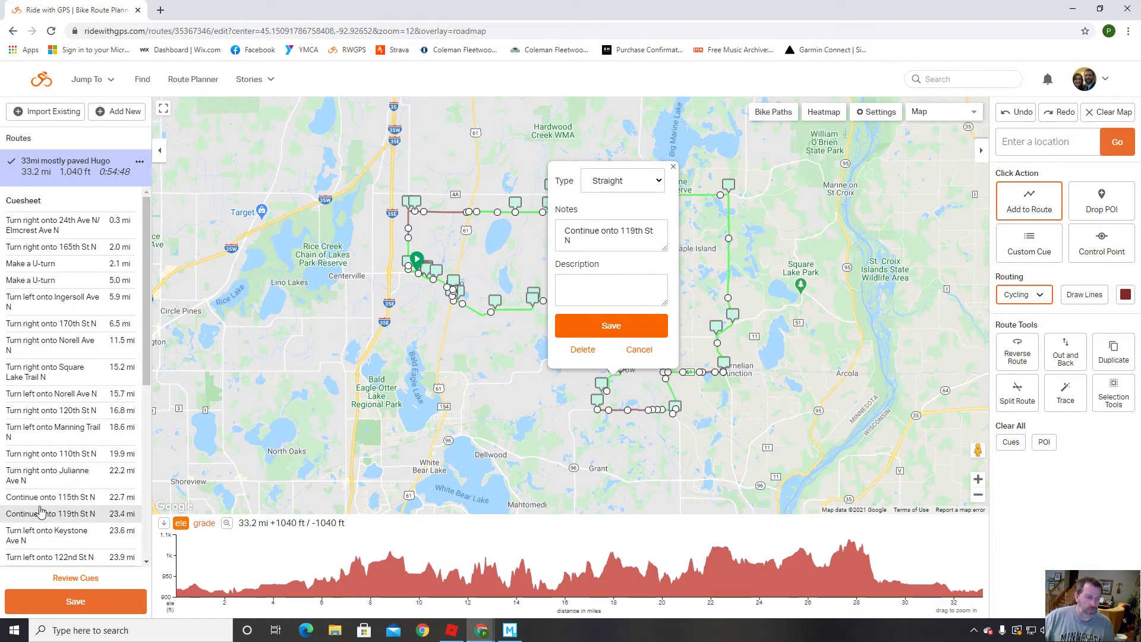
pyautogui.click(76, 578)
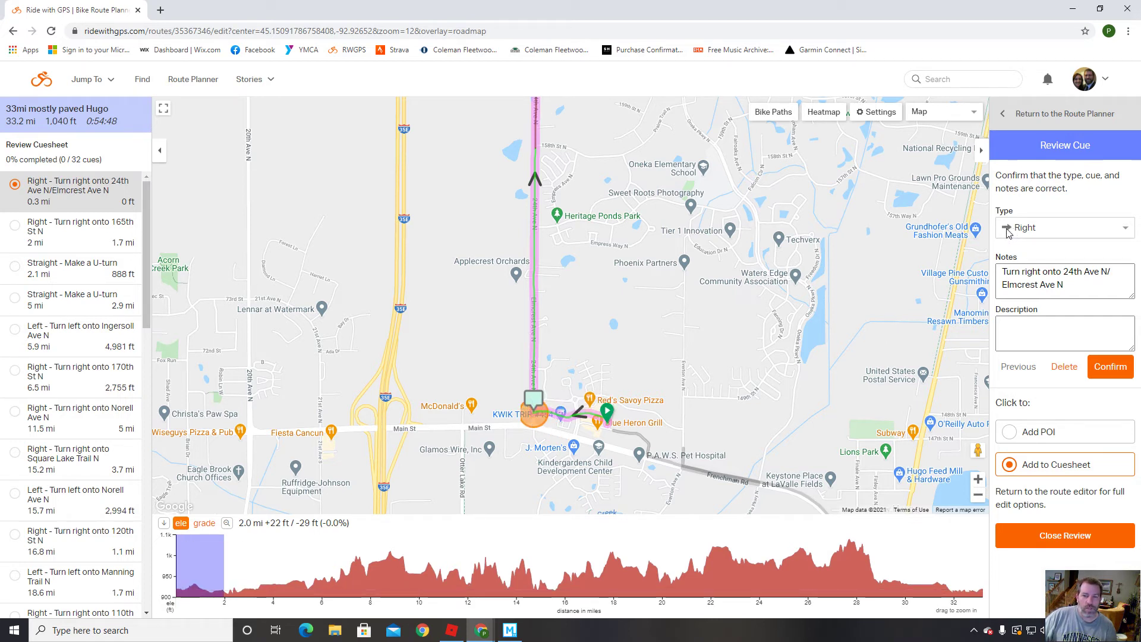
# Cut '24th Ave N/' and the final 'e' so the cue reads 'Turn right onto Elmcrest Av', then confirm.
pyautogui.click(1016, 283)
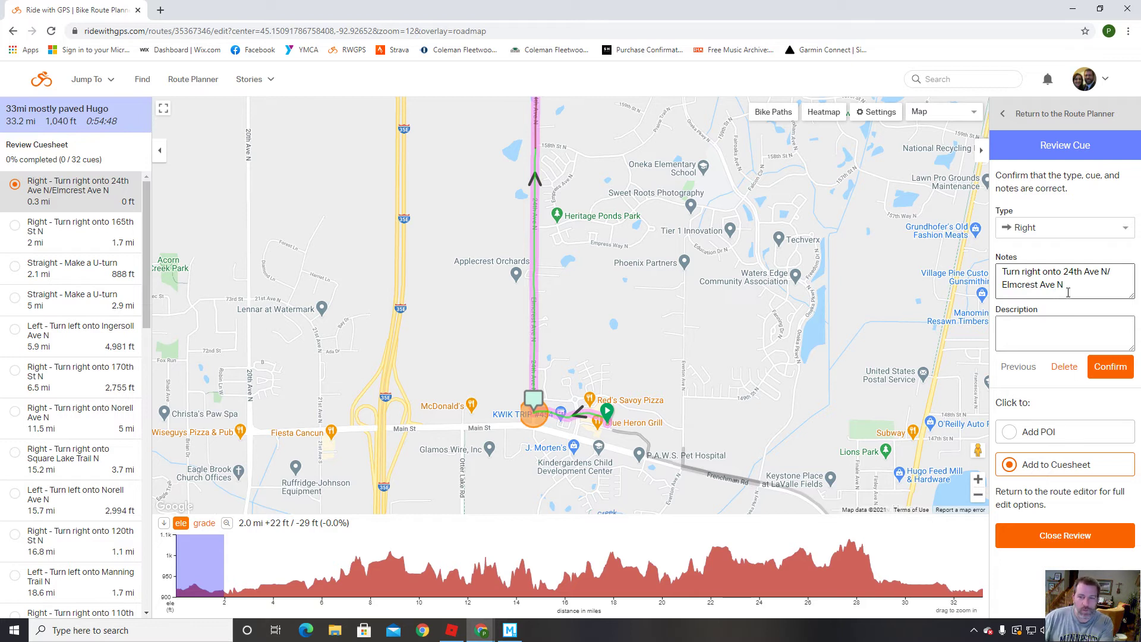
pyautogui.moveTo(1063, 272); pyautogui.dragTo(1118, 276)
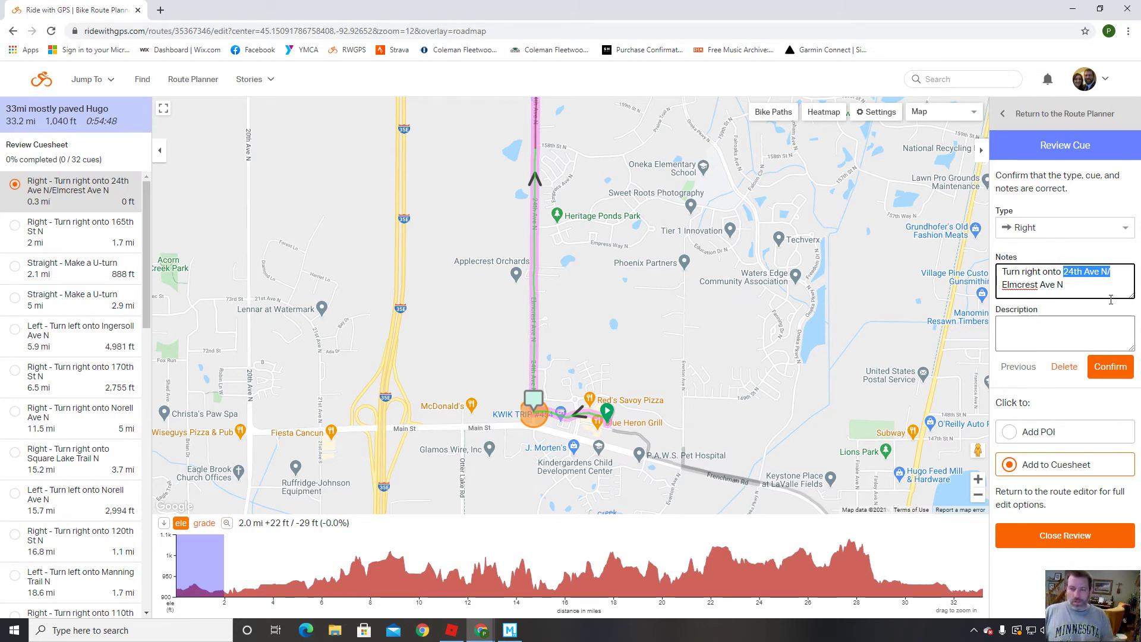
pyautogui.press('BackSpace')
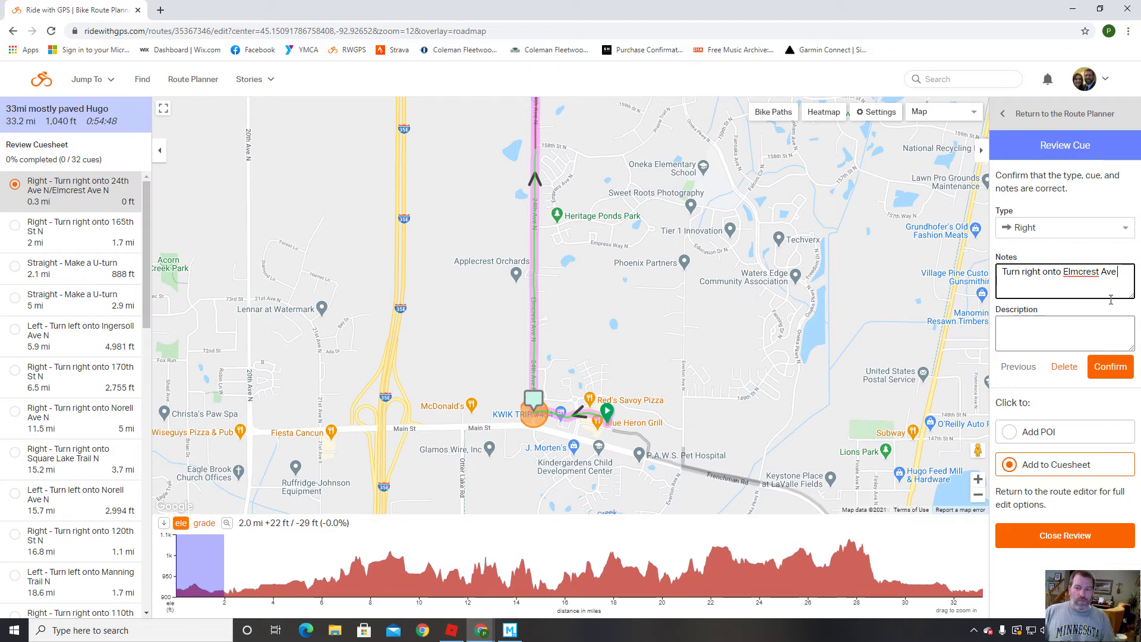
pyautogui.press('BackSpace')
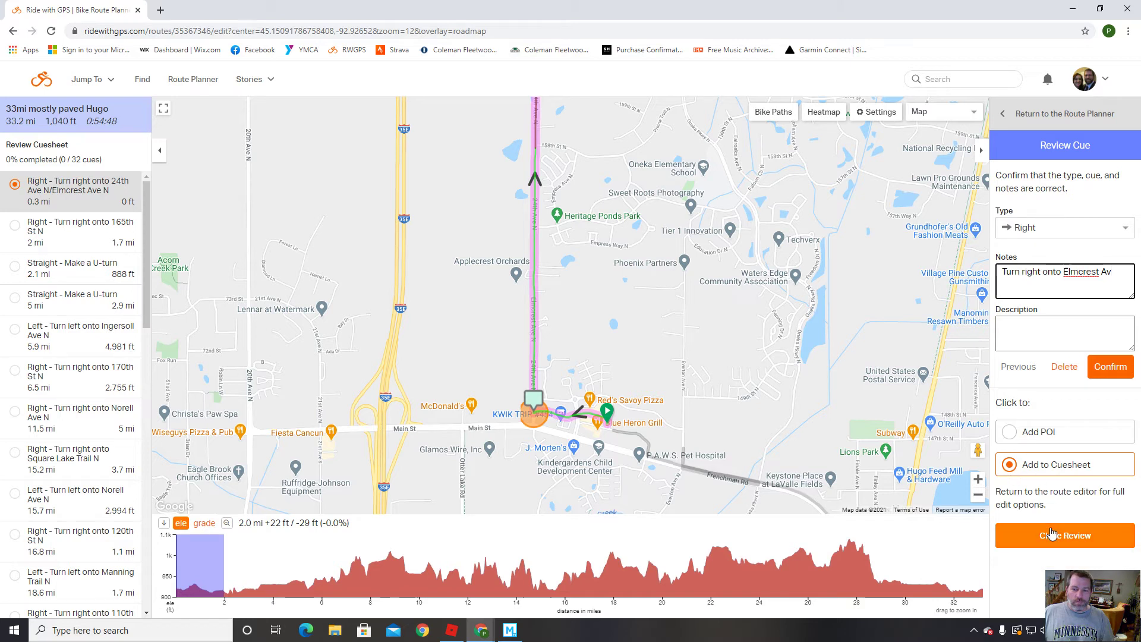
pyautogui.click(1110, 367)
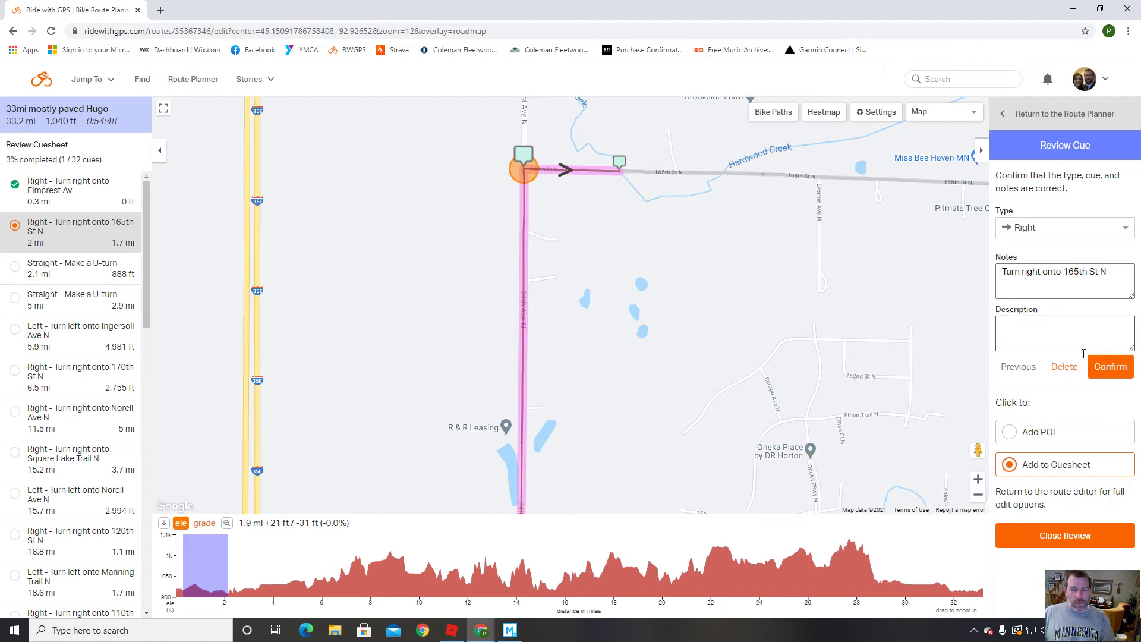
# Confirm the 165th St N cue and delete both 'Make a U-turn' cues.
pyautogui.click(1119, 372)
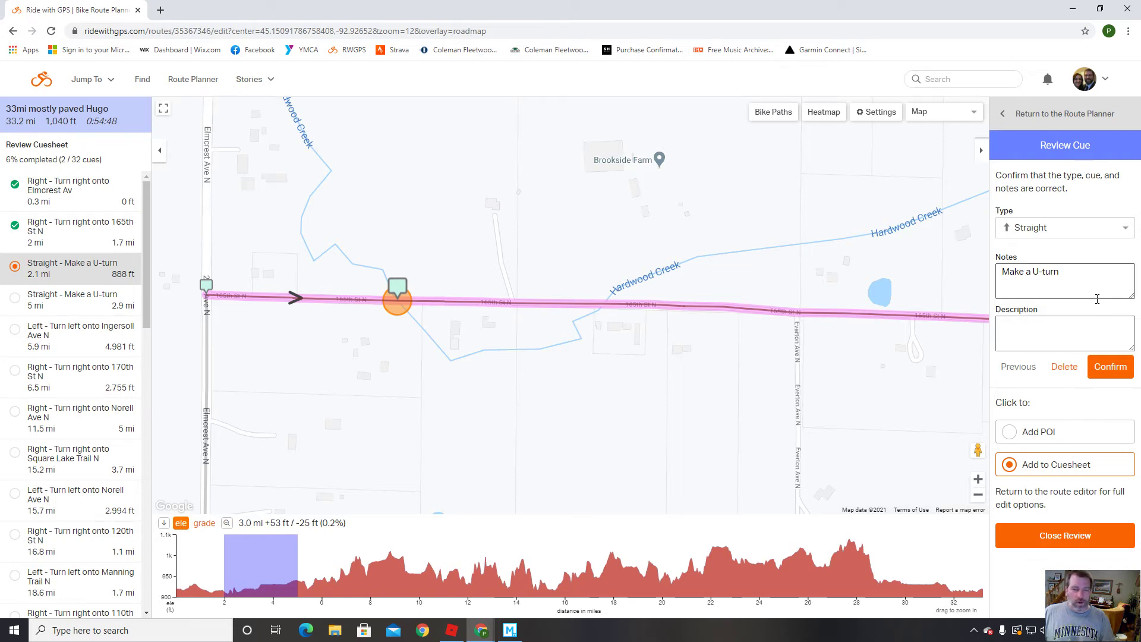
pyautogui.click(1065, 367)
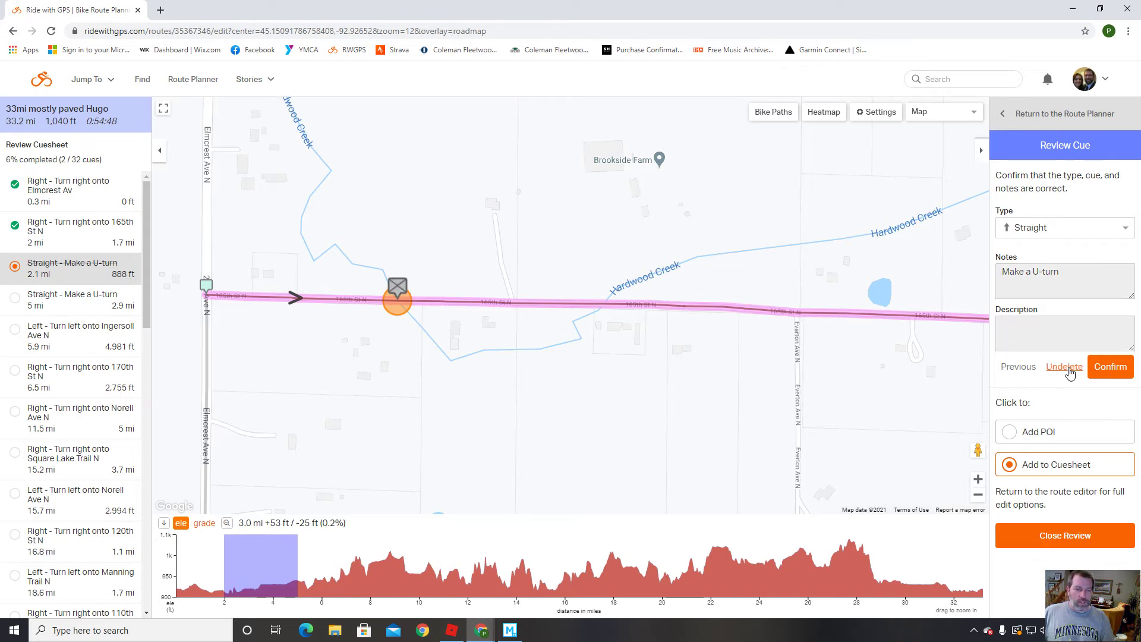
pyautogui.click(1110, 368)
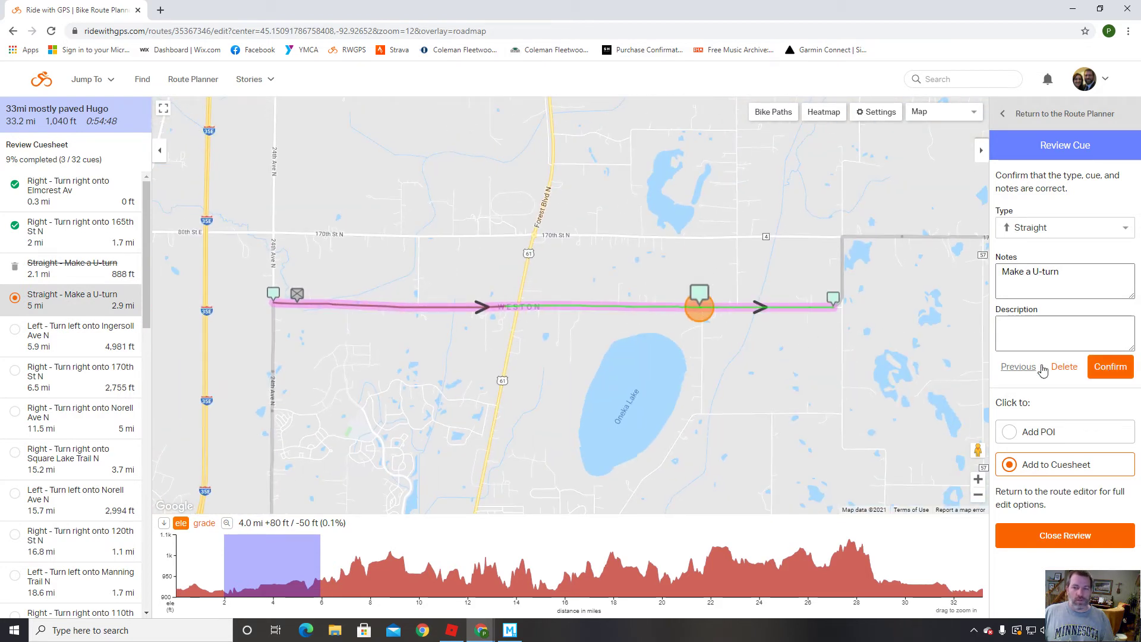
pyautogui.click(1064, 366)
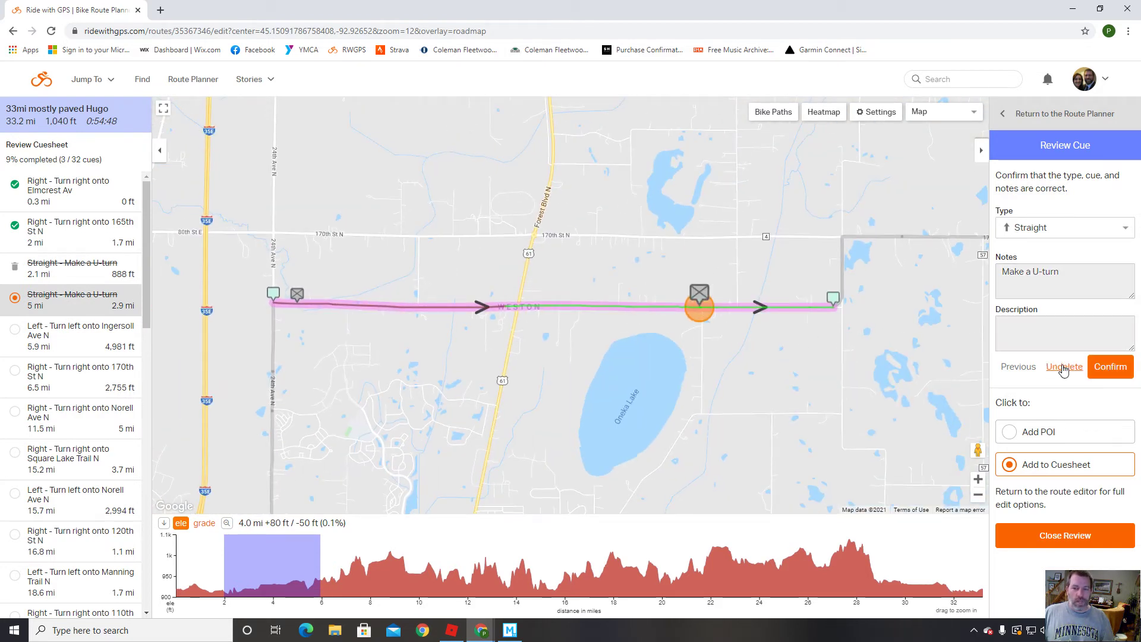
pyautogui.click(1109, 367)
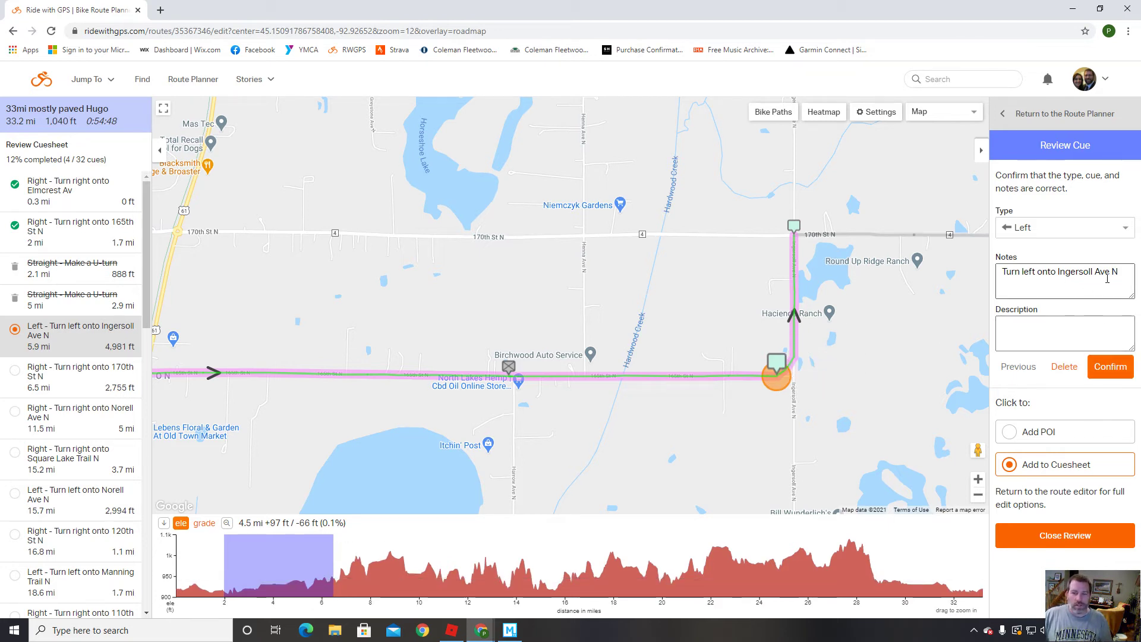
# Confirm the nine turn cues from Ingersoll Ave N through Julianne Ave N.
pyautogui.click(1111, 368)
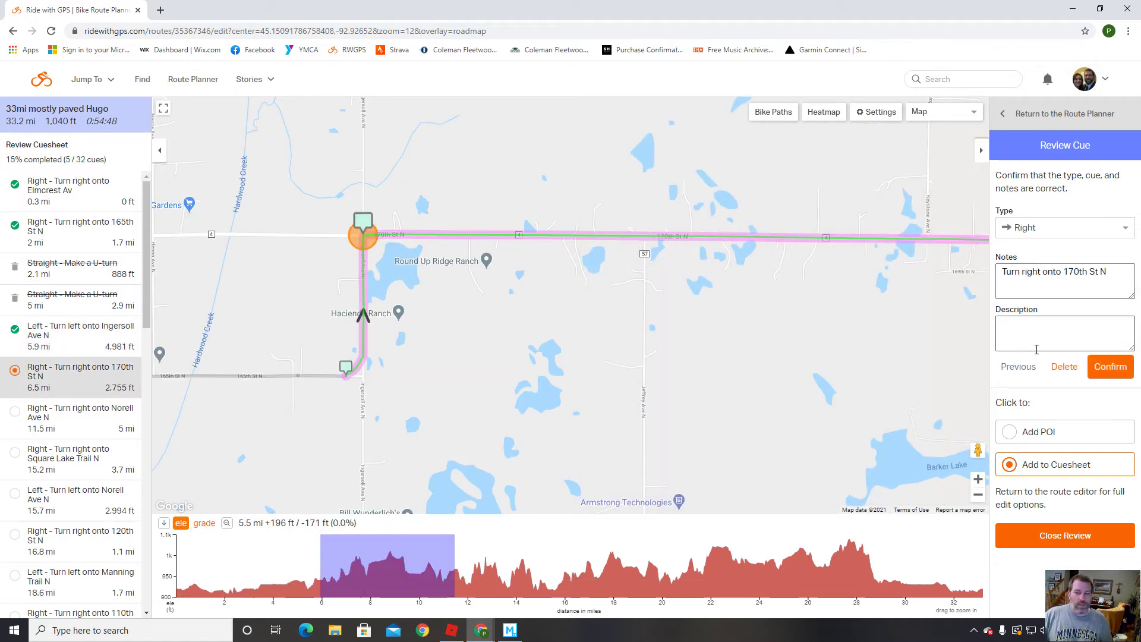
pyautogui.click(1110, 366)
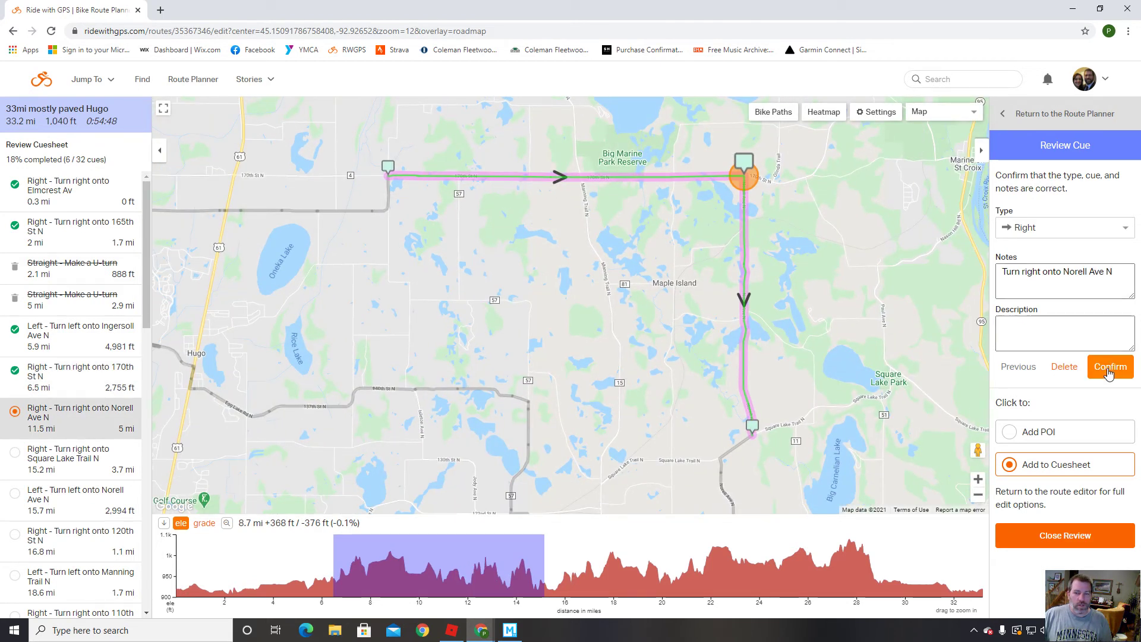
pyautogui.click(1109, 369)
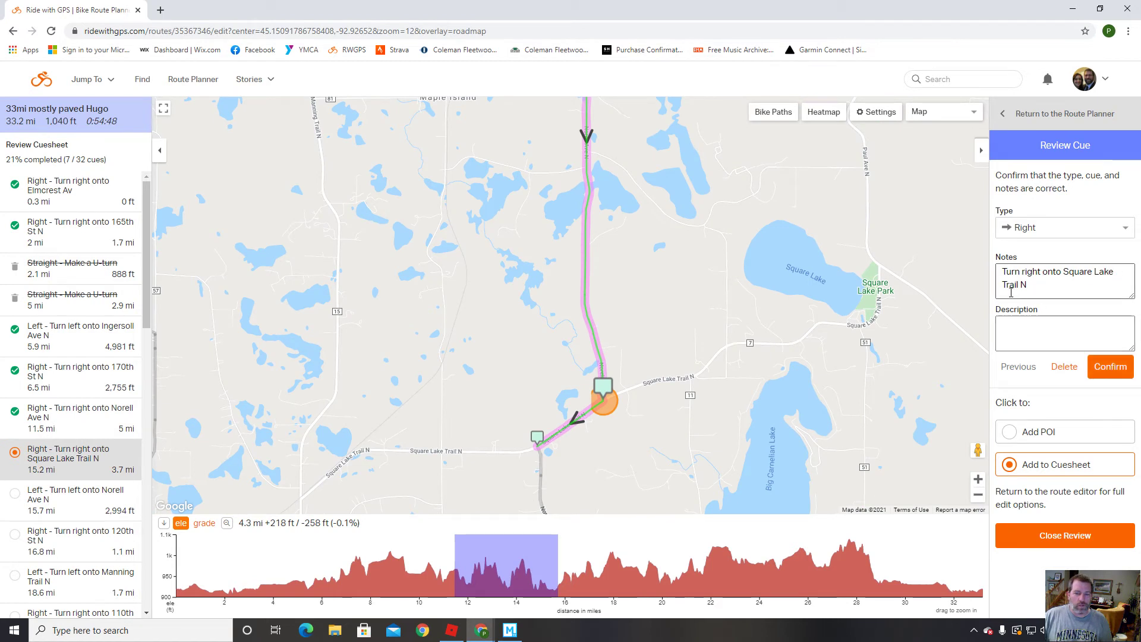
pyautogui.click(1110, 367)
pyautogui.click(1109, 367)
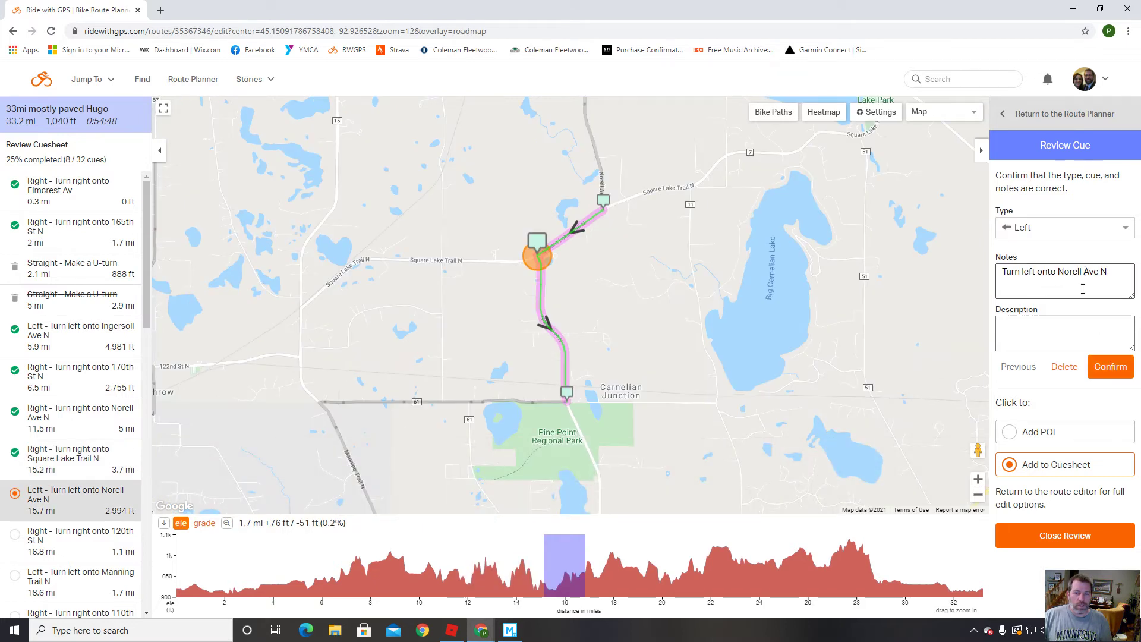
pyautogui.click(1116, 369)
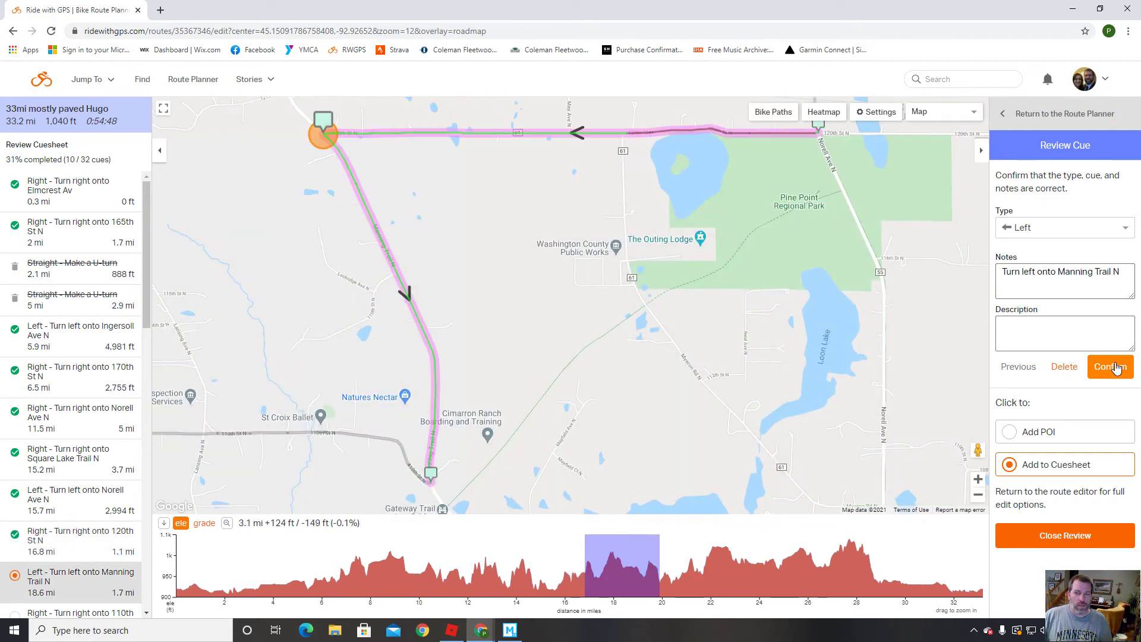
pyautogui.click(1109, 367)
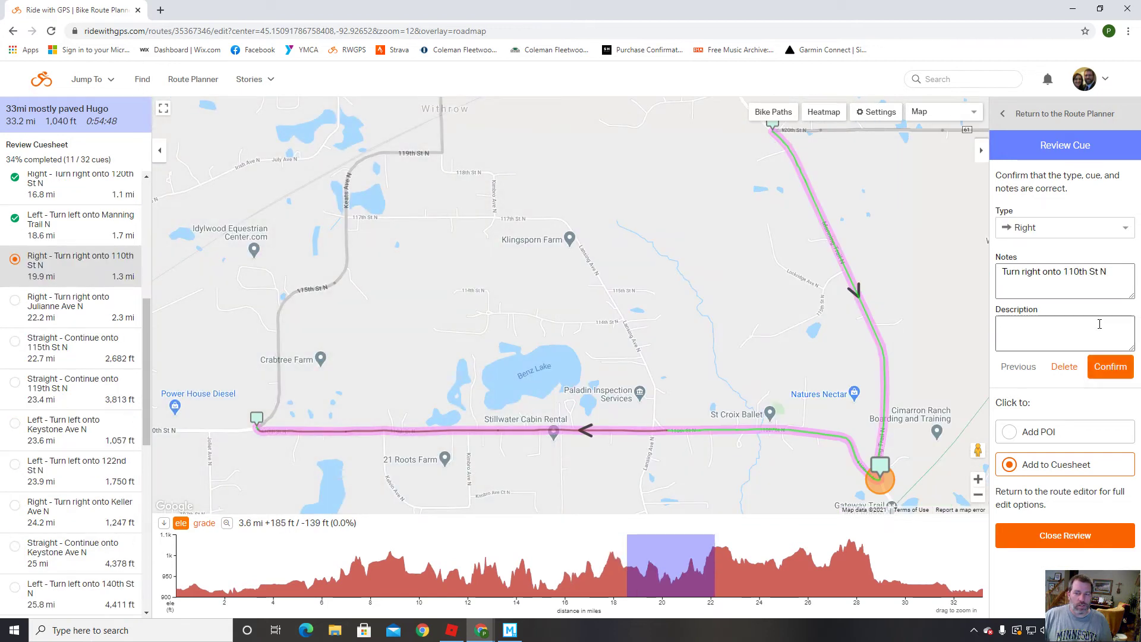
pyautogui.click(1110, 368)
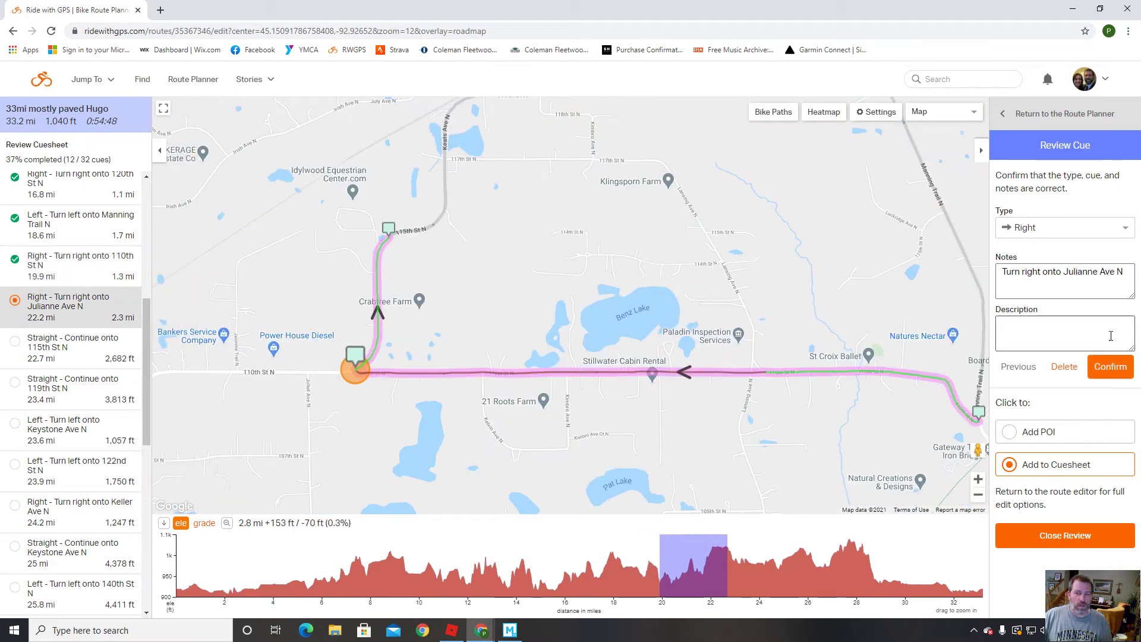
pyautogui.click(1111, 369)
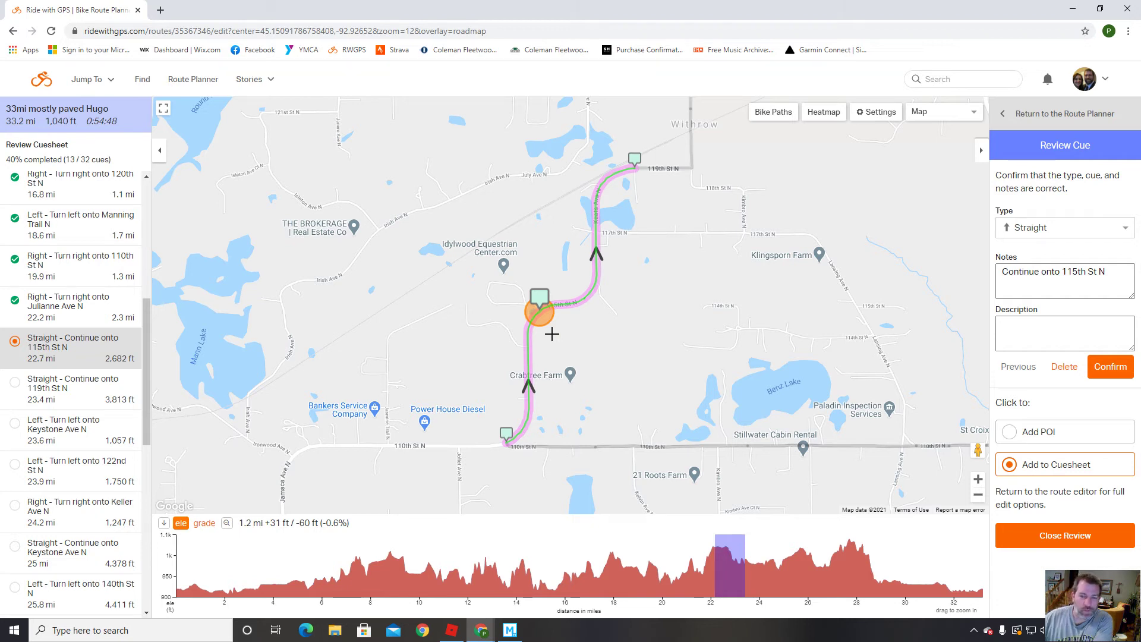
# Delete the 'Straight - Continue onto 115th St N' cue.
pyautogui.click(1064, 368)
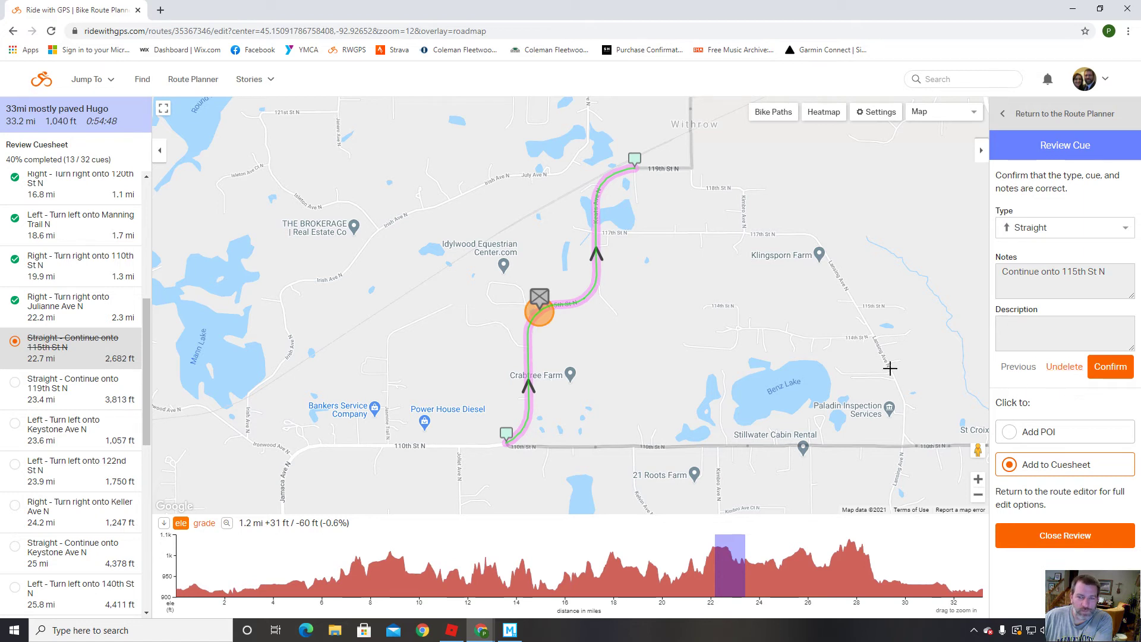
# Accept the 115th St N deletion and delete the Continue onto 119th St N cue.
pyautogui.click(1112, 370)
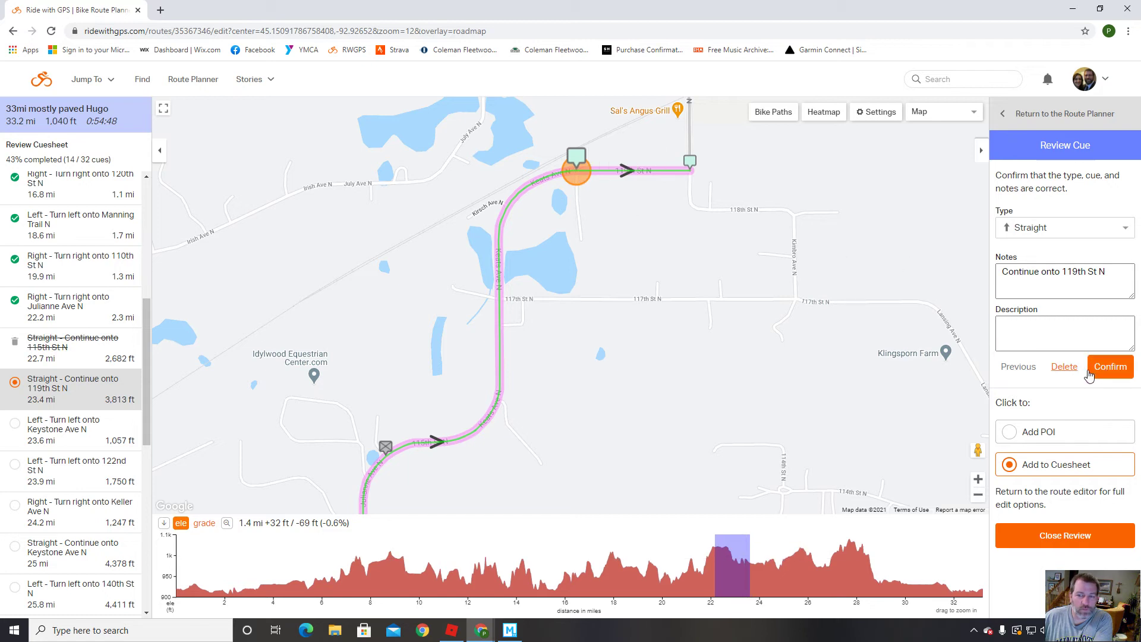
pyautogui.click(1069, 368)
pyautogui.click(1109, 368)
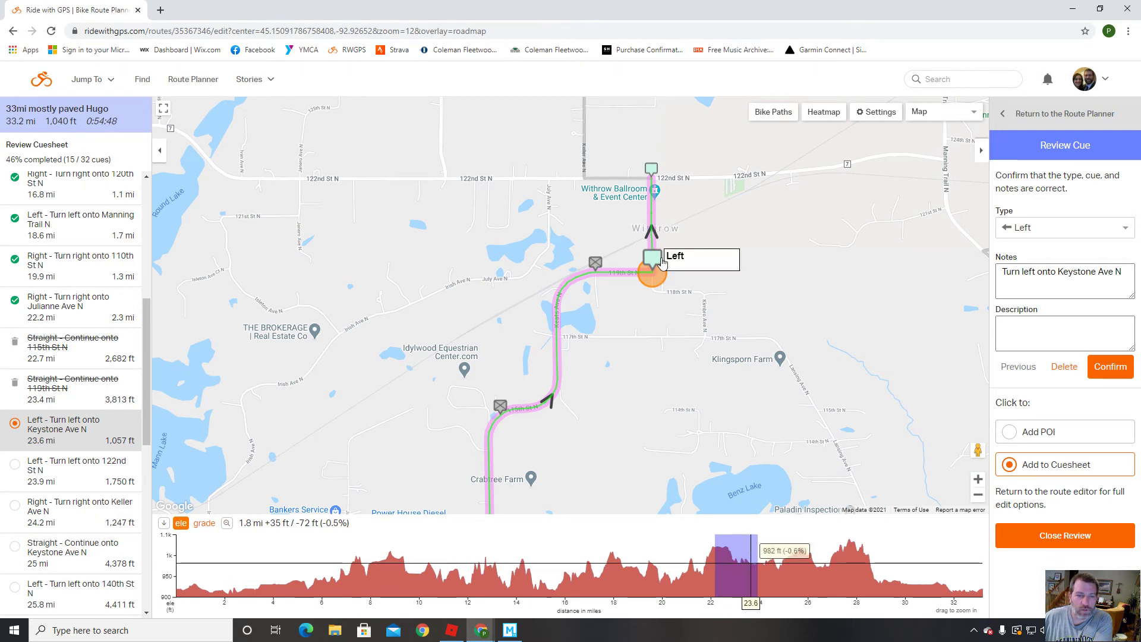
# Confirm the Keystone, 122nd St, Keller Ave and 140th St turns, deleting the continue-onto-Keystone cue.
pyautogui.click(1110, 368)
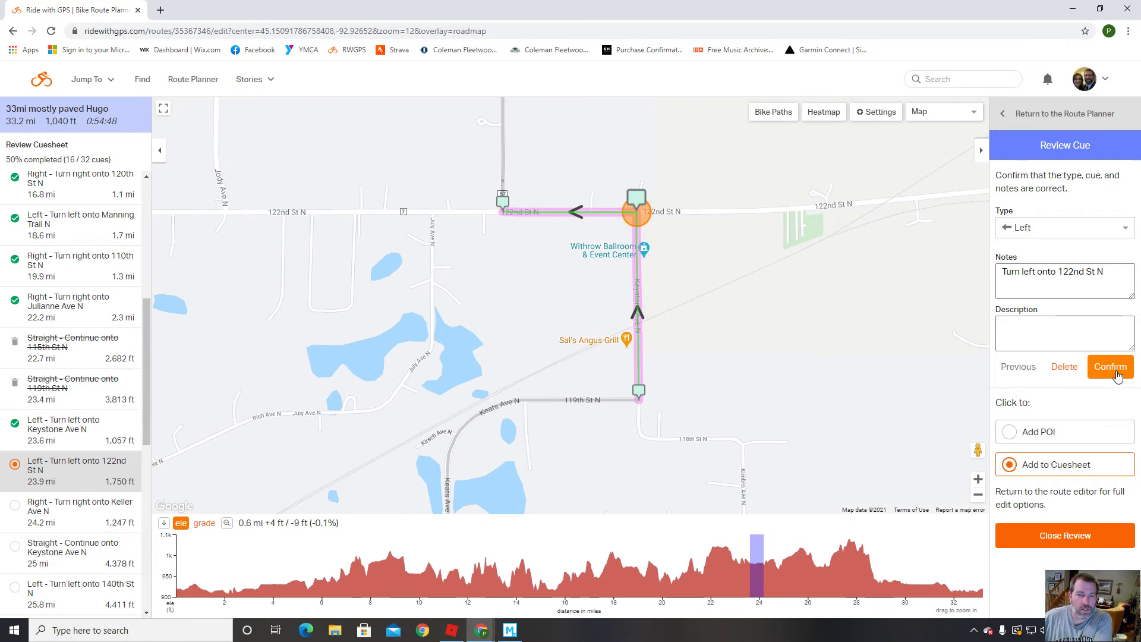
pyautogui.click(1116, 372)
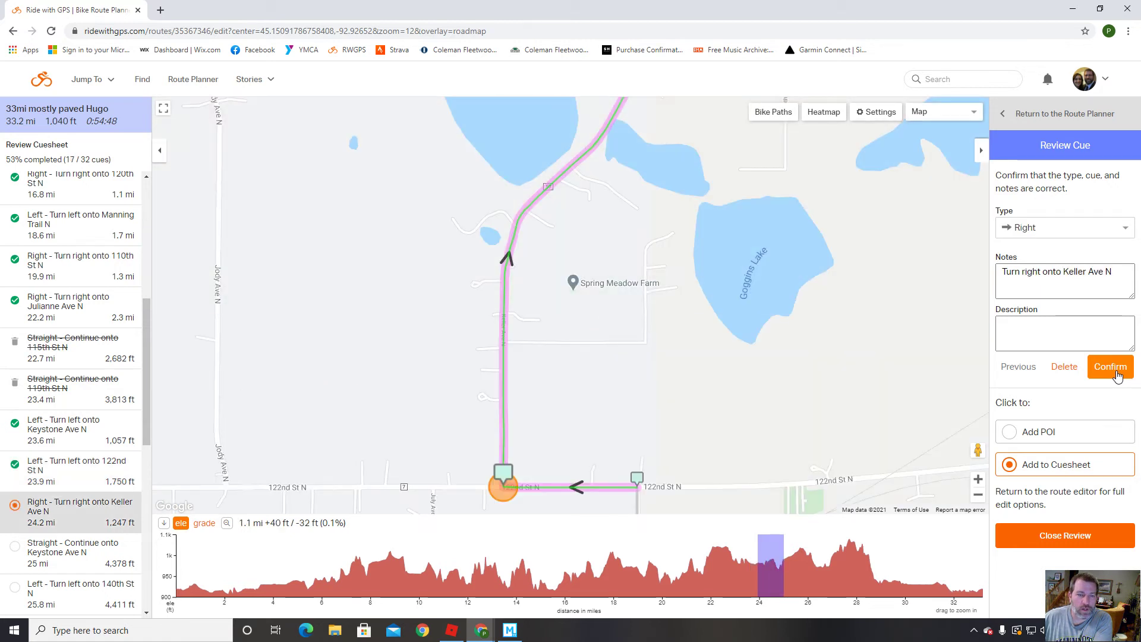
pyautogui.click(1116, 373)
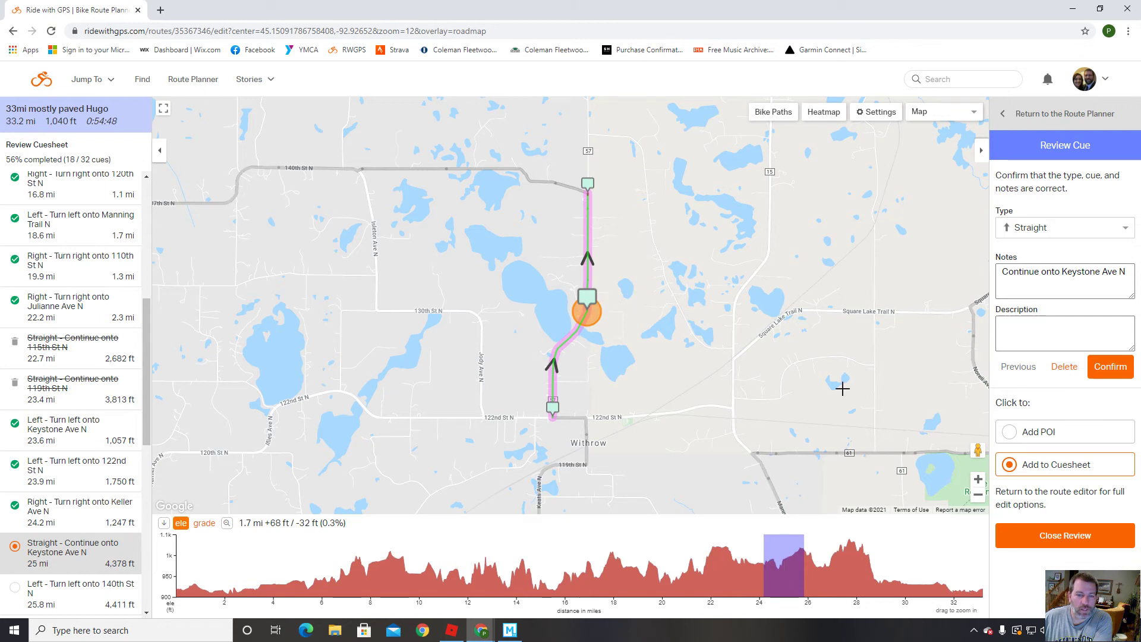
pyautogui.click(1063, 368)
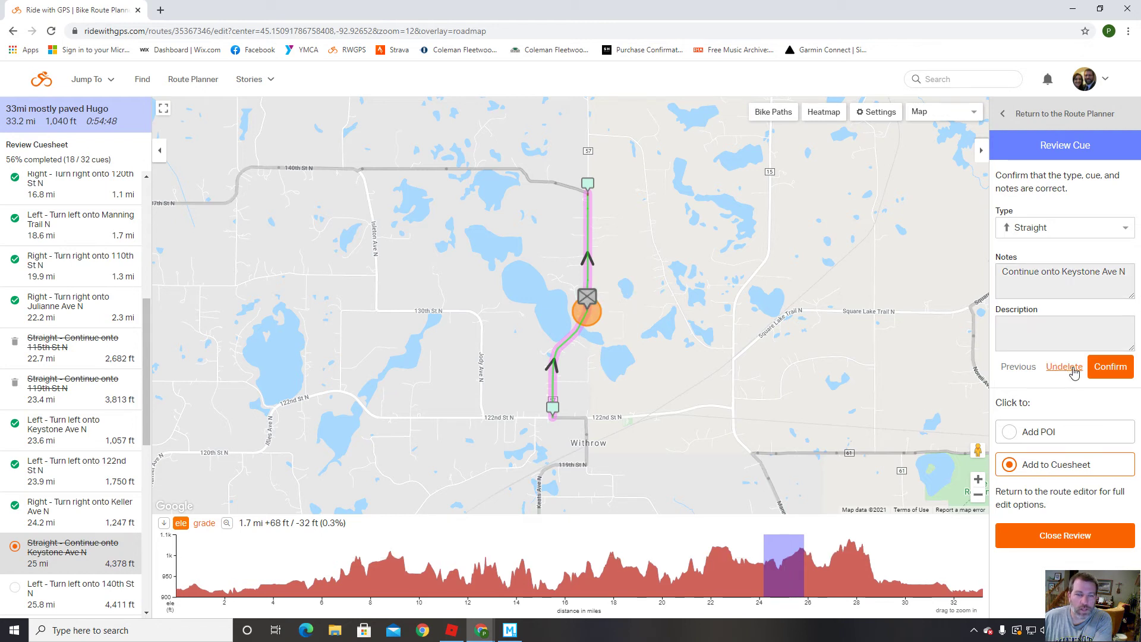
pyautogui.click(1111, 369)
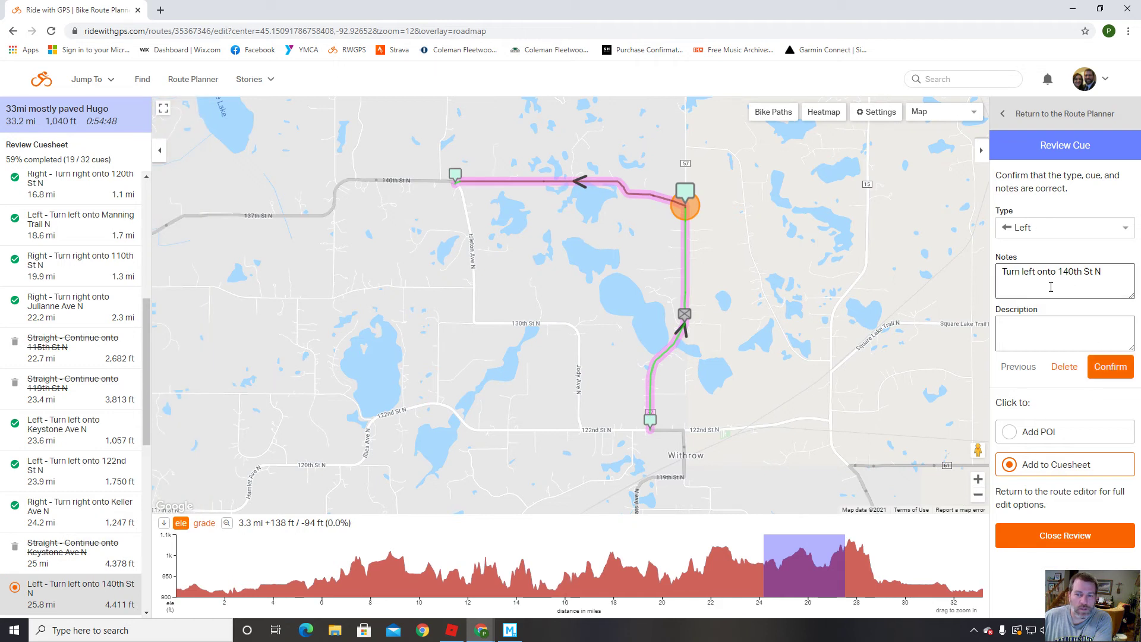
pyautogui.click(1111, 368)
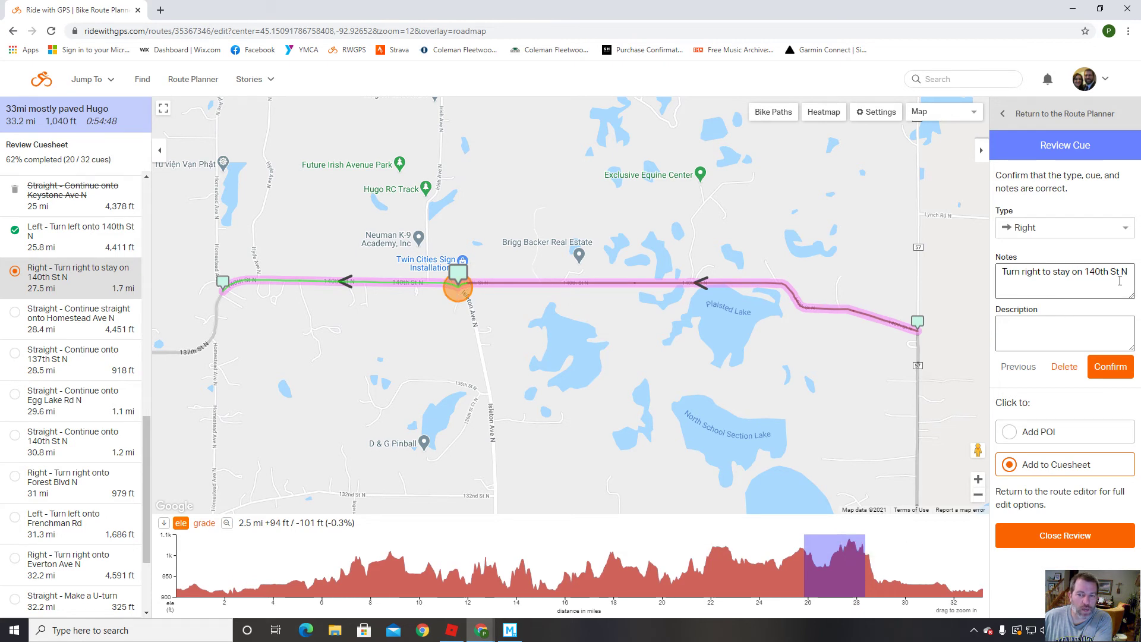
# Confirm the 140th St and Forest Blvd N turns; delete the Homestead, 137th St, Egg Lake Rd, 140th St continue cues.
pyautogui.click(1121, 370)
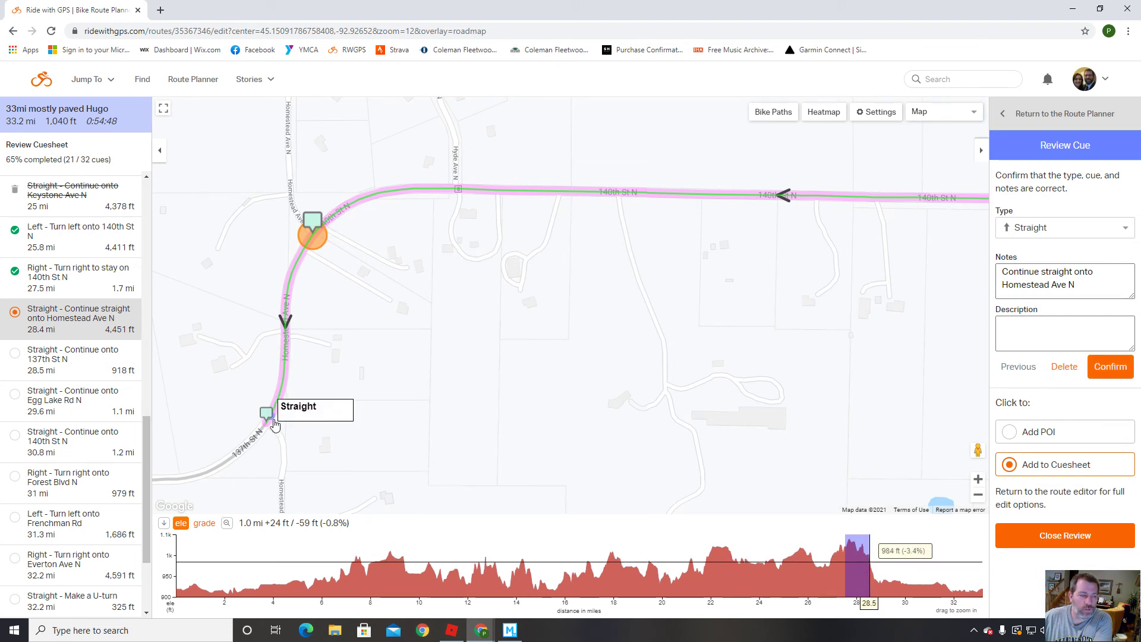
pyautogui.click(1067, 369)
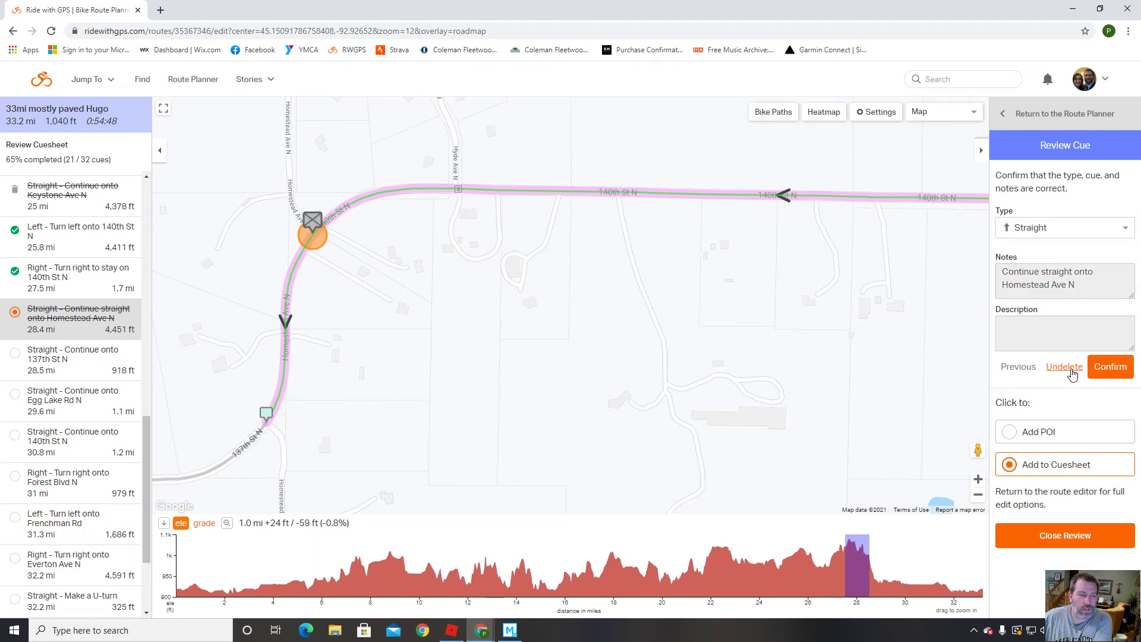
pyautogui.click(1089, 371)
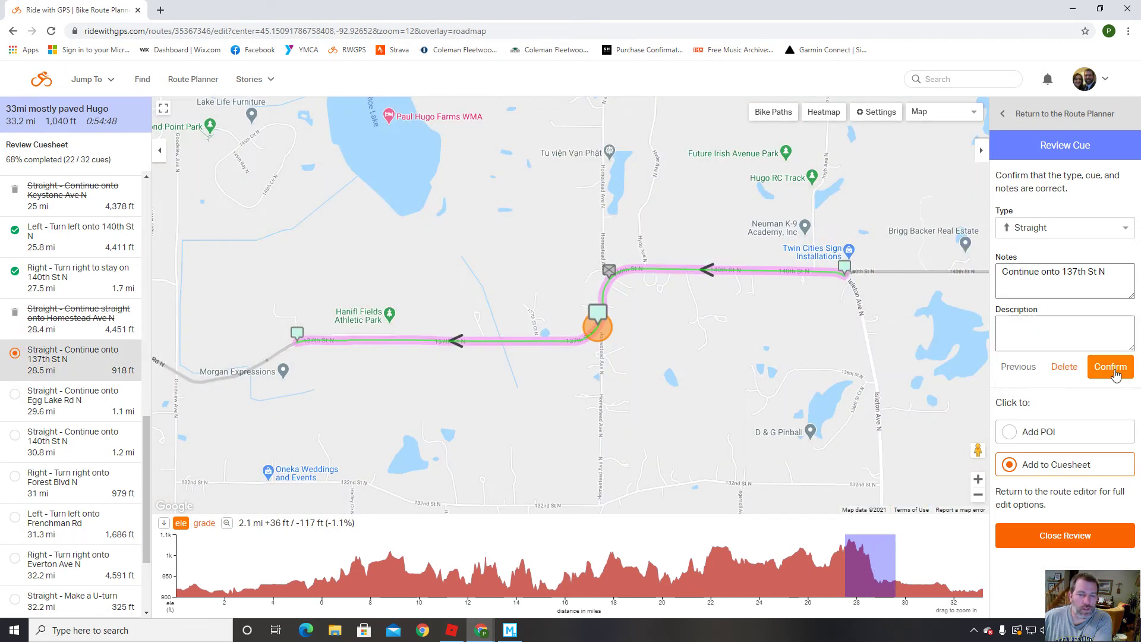
pyautogui.click(1074, 371)
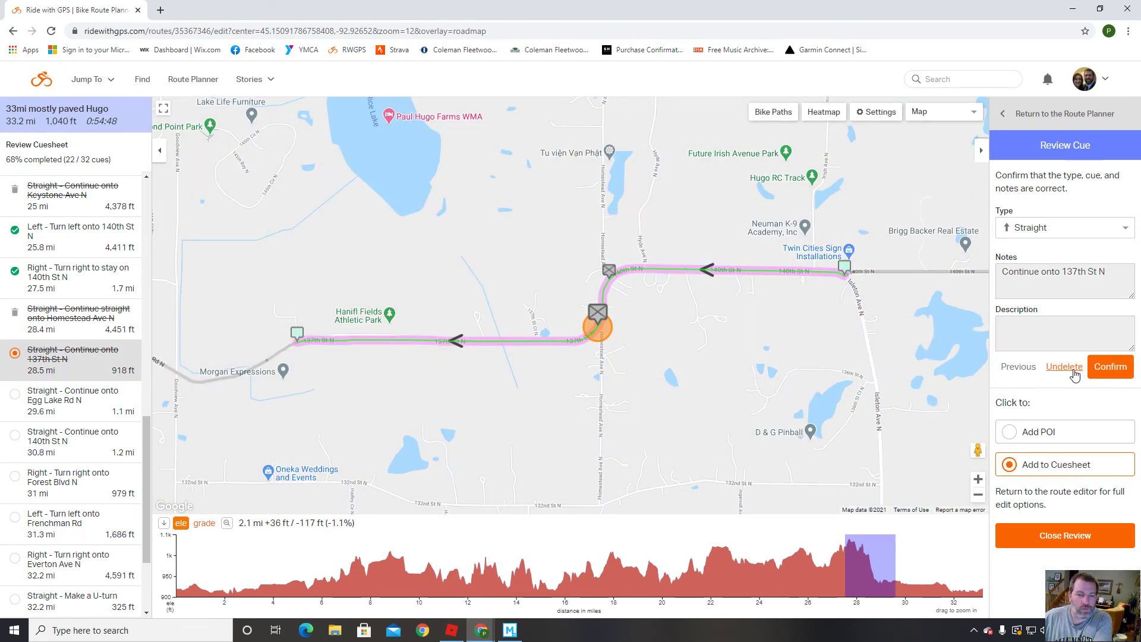
pyautogui.click(1109, 370)
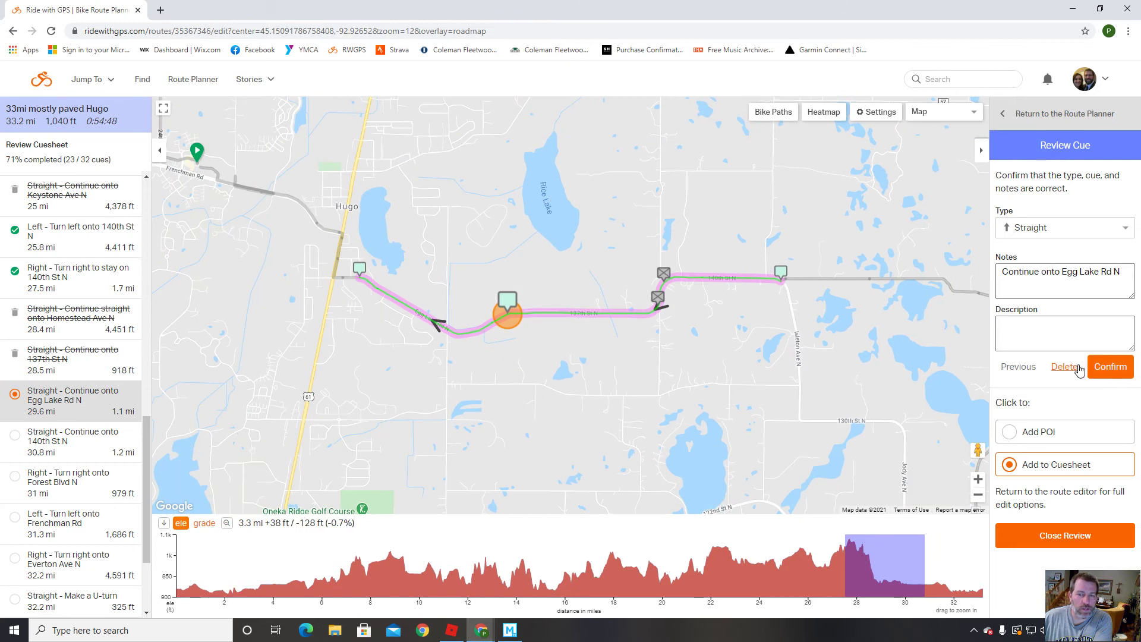
pyautogui.click(1073, 371)
pyautogui.click(1109, 367)
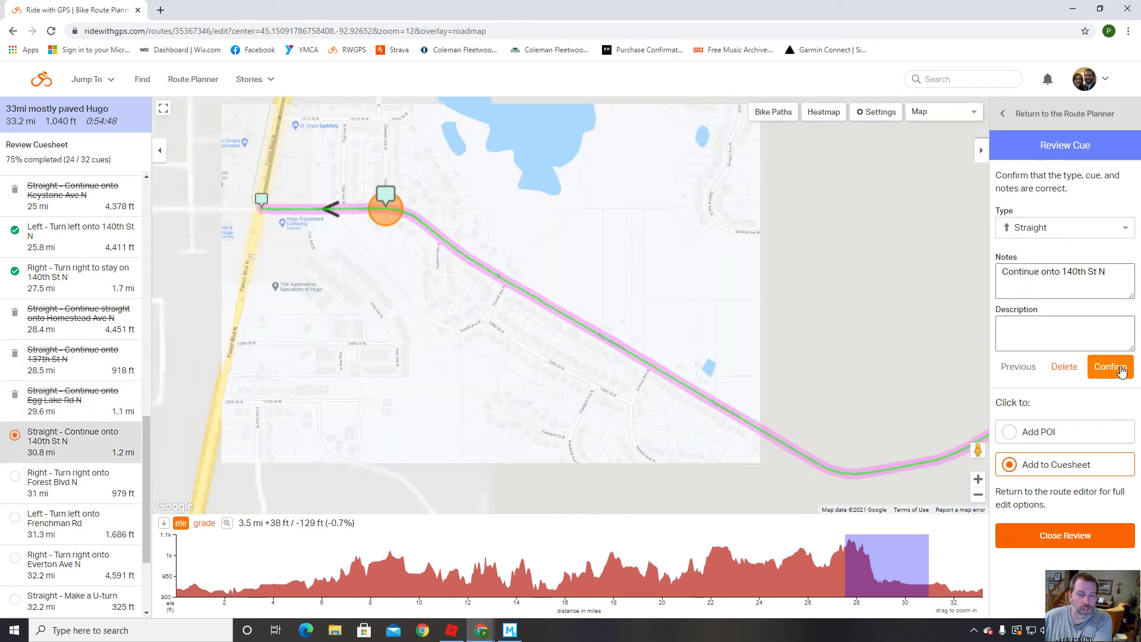
pyautogui.click(1073, 371)
pyautogui.click(1112, 369)
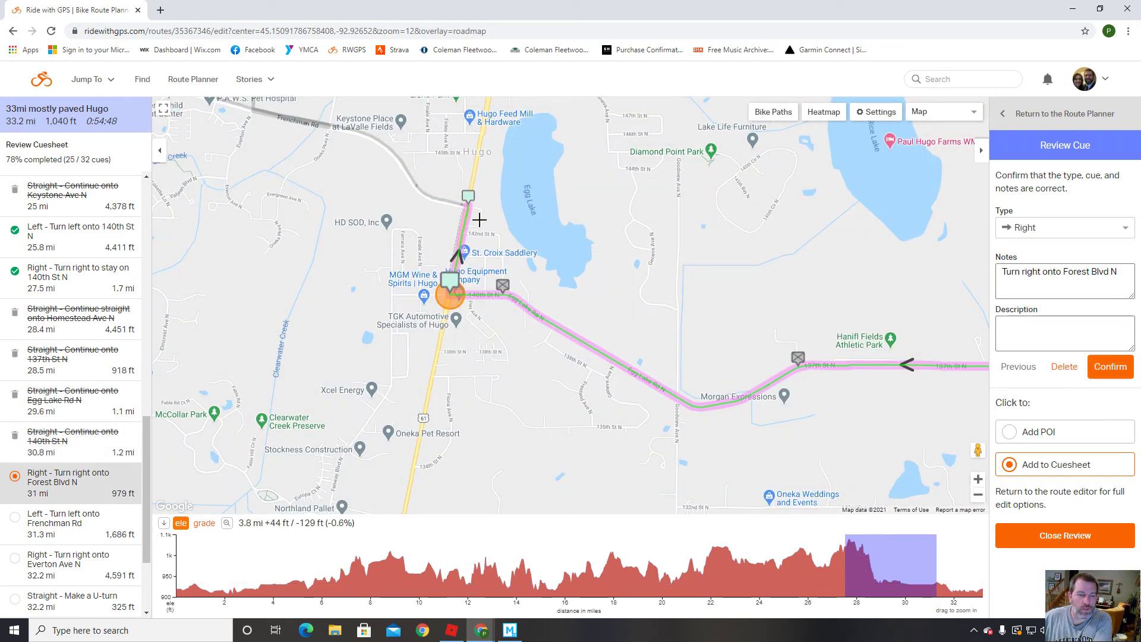
pyautogui.click(1111, 368)
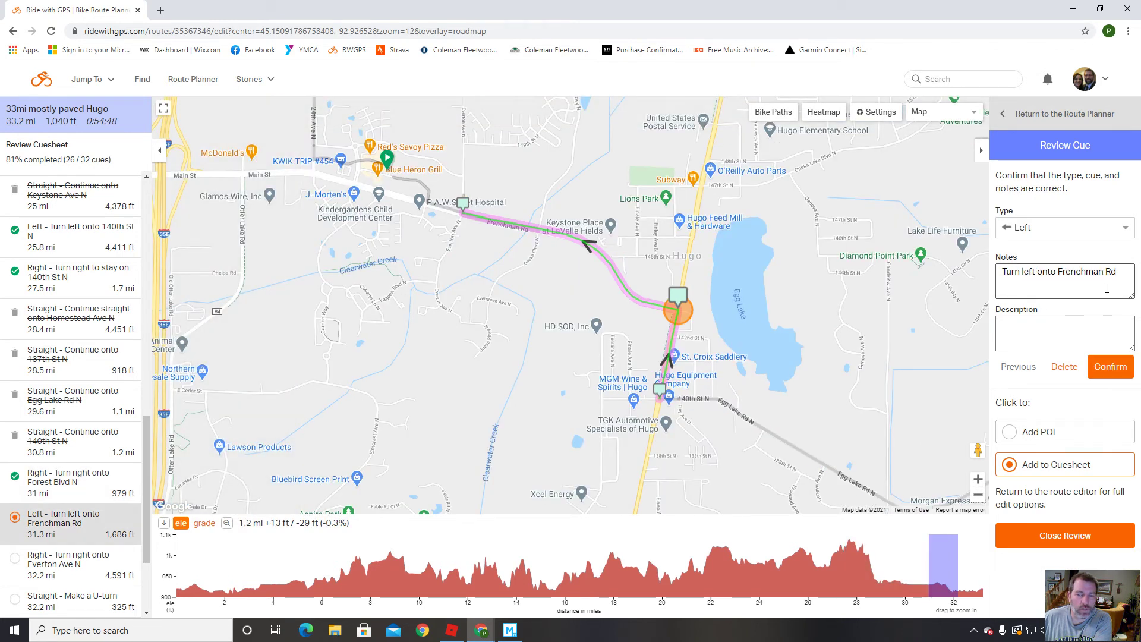
# Confirm the Frenchman Rd left turn, step back to it, and set map clicks to add POIs.
pyautogui.click(1114, 368)
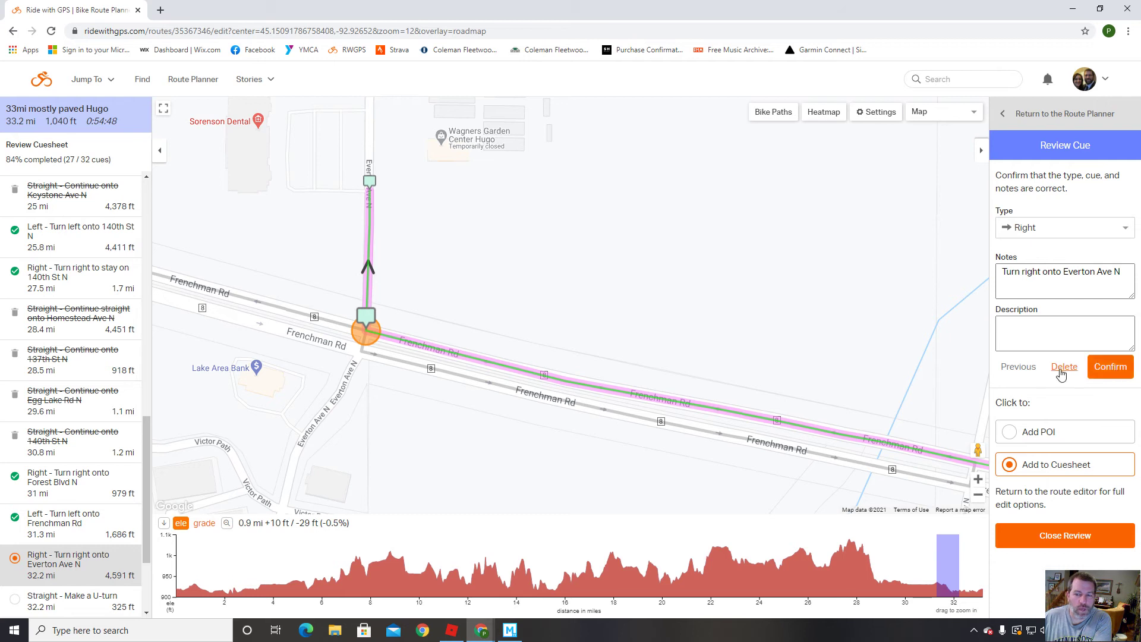
pyautogui.click(1026, 373)
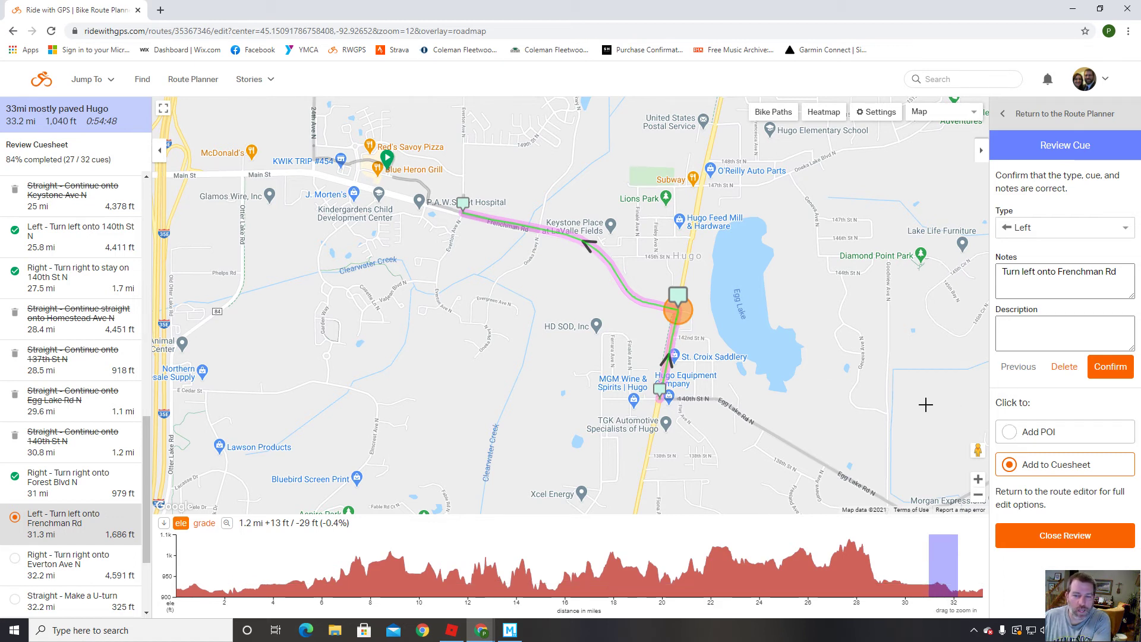
pyautogui.click(1011, 435)
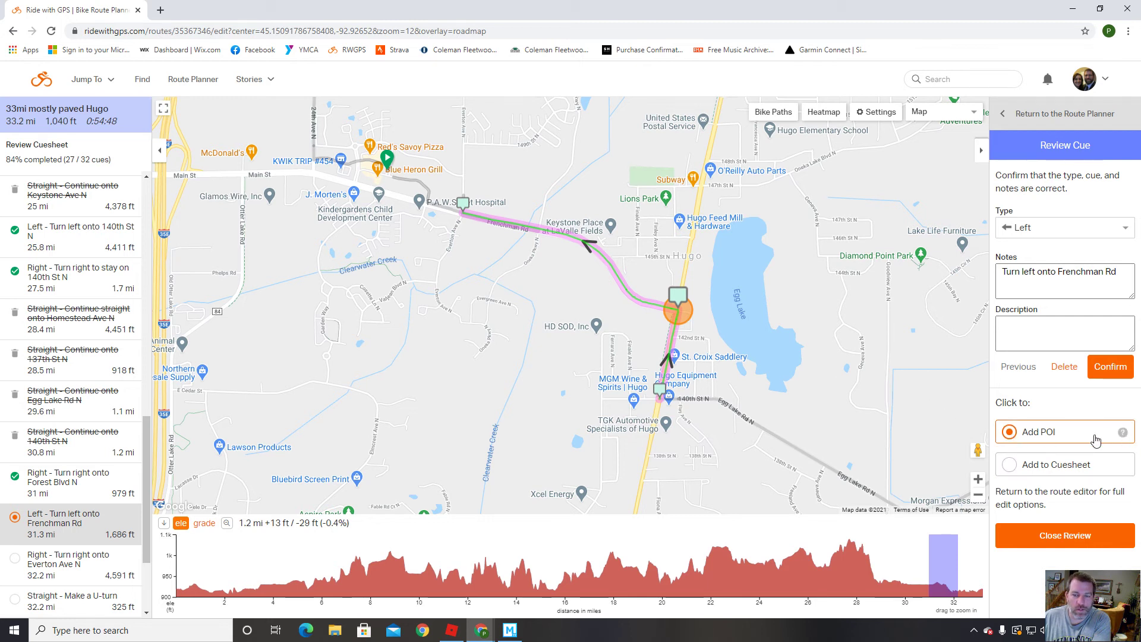
# Add a Caution POI named 'Left Turn Ahead' on the route at the Frenchman Rd turn.
pyautogui.click(680, 334)
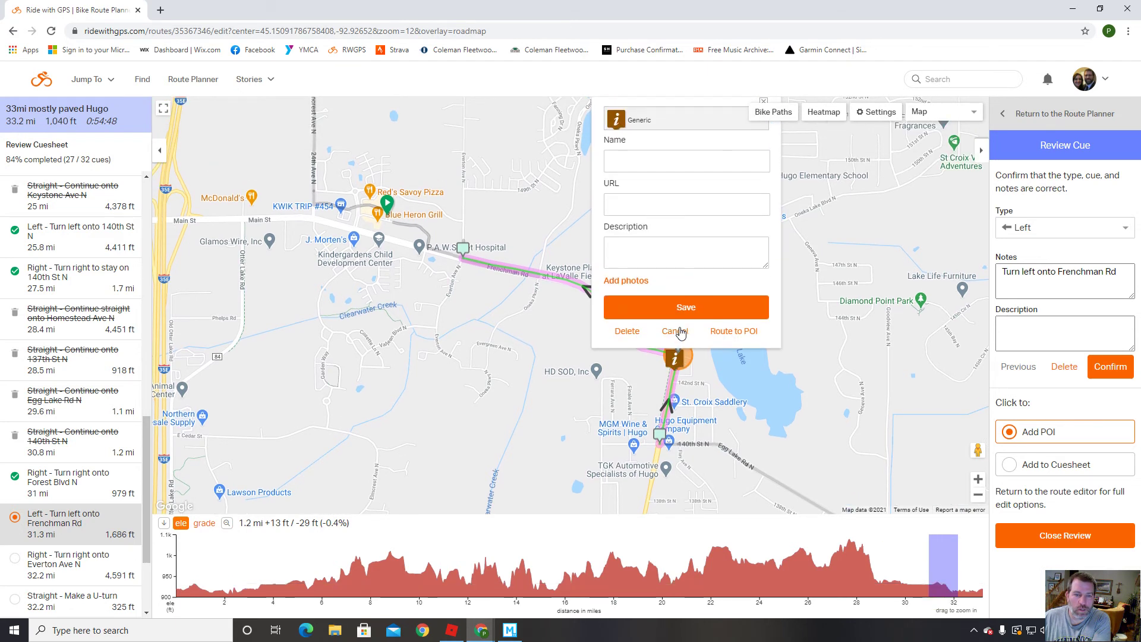
pyautogui.click(685, 125)
pyautogui.scroll(-3, 763, 219)
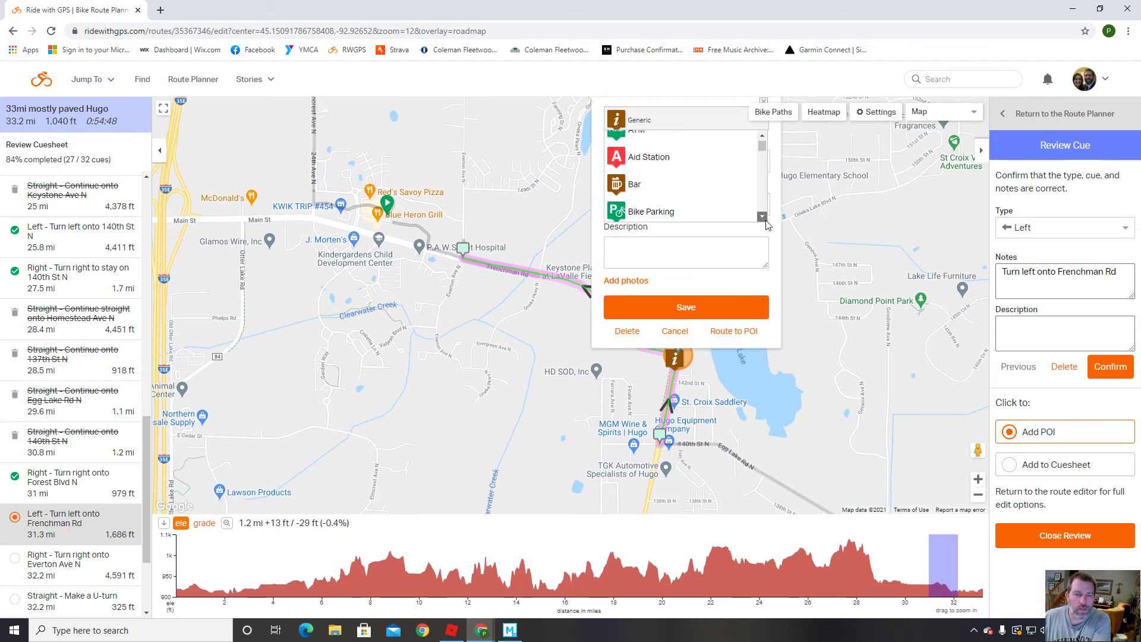
pyautogui.scroll(-2, 683, 202)
pyautogui.click(660, 200)
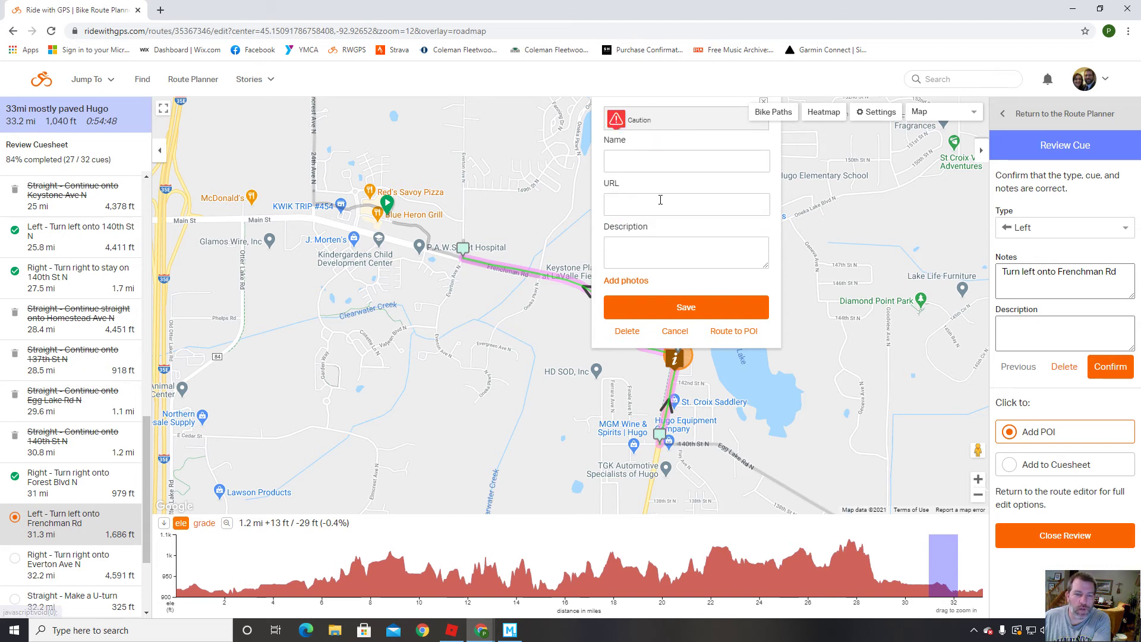
pyautogui.click(648, 171)
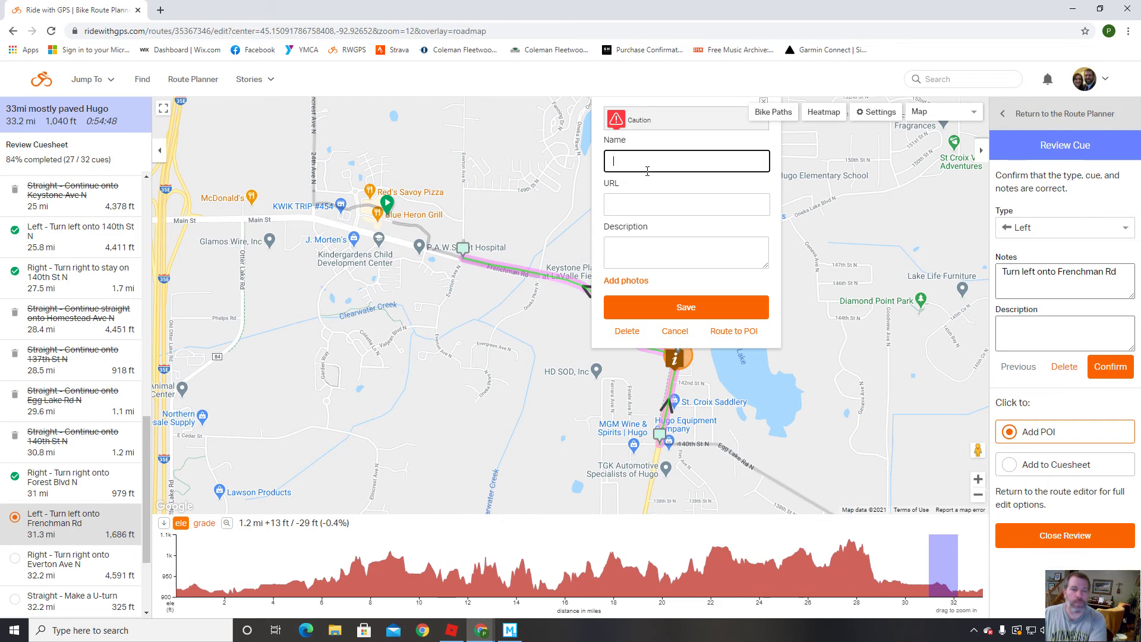
pyautogui.write('Left Turn Ahead')
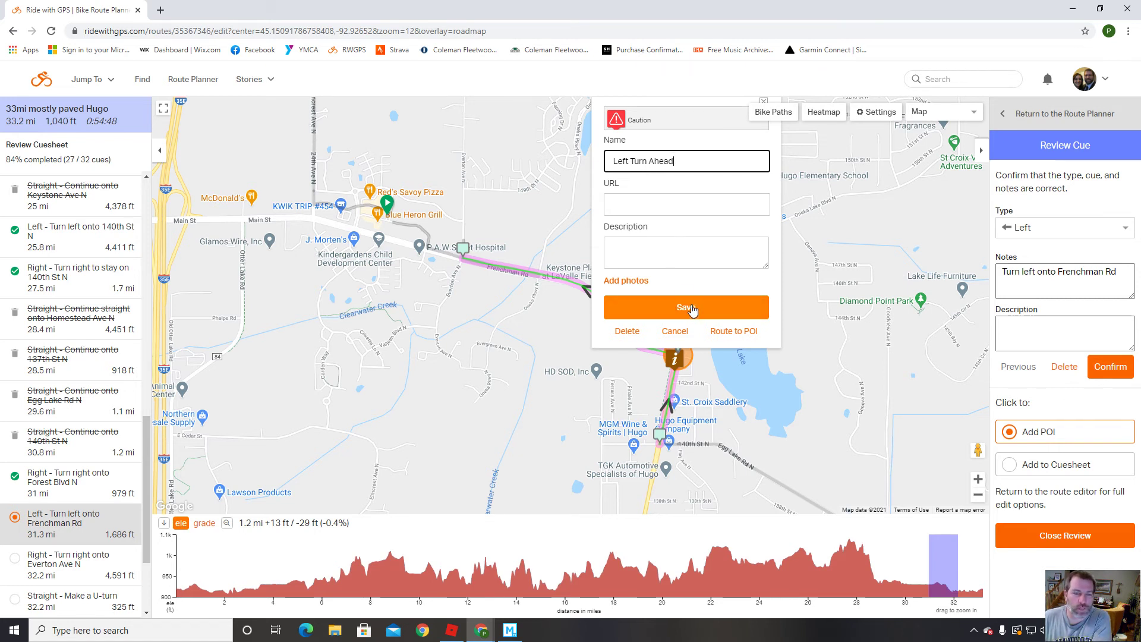
pyautogui.click(692, 309)
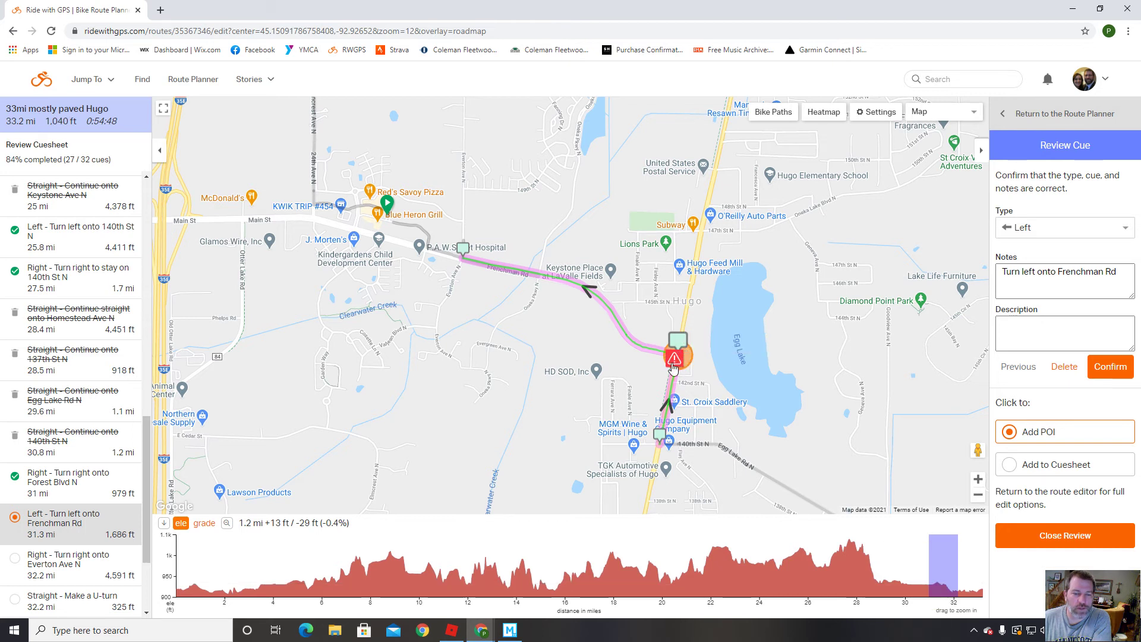
# Move the Left Turn Ahead marker just before the turn and confirm the Frenchman Rd cue.
pyautogui.moveTo(681, 361); pyautogui.dragTo(677, 379)
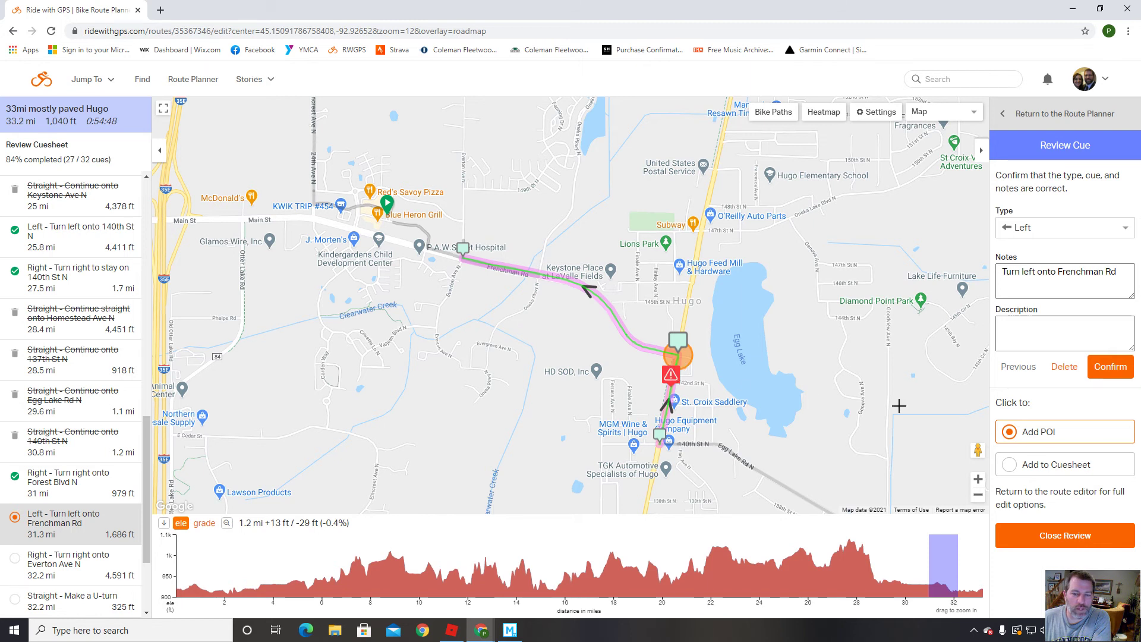
pyautogui.click(1110, 367)
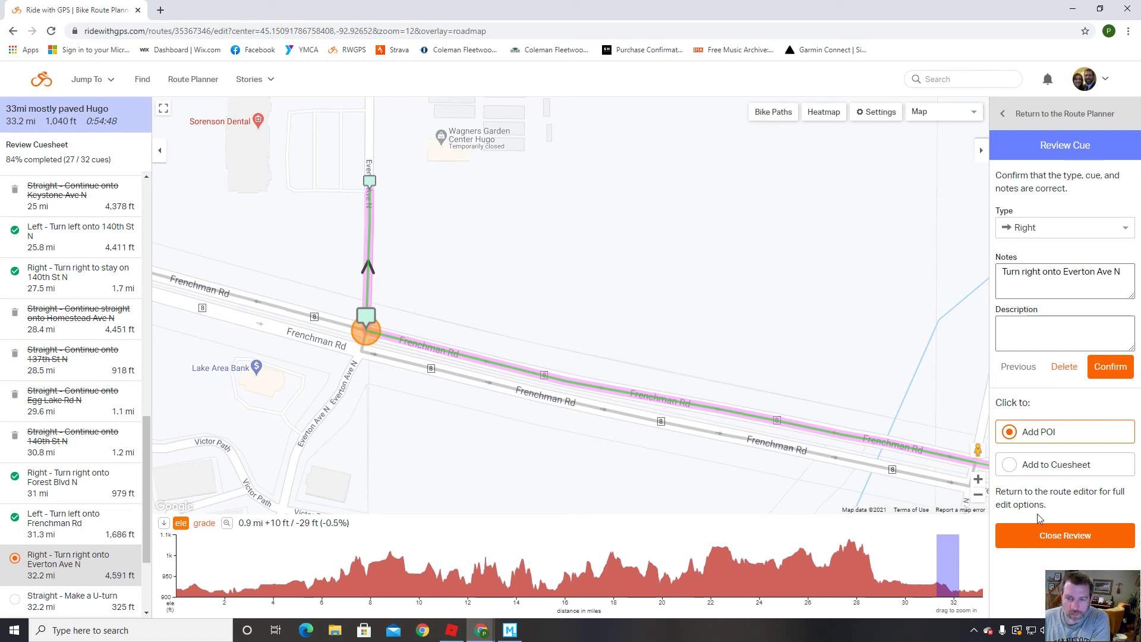
# Leave the cue review and move the route's end onto the upper Frenchman Rd line, trimming it to 32.5 mi.
pyautogui.click(1066, 537)
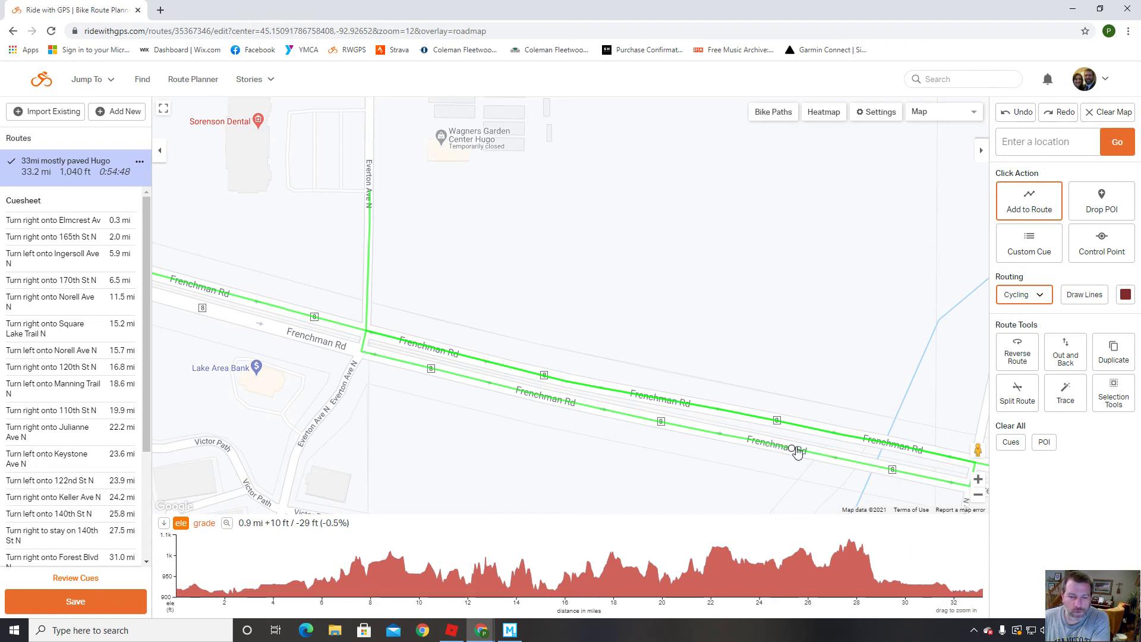
pyautogui.moveTo(797, 450); pyautogui.dragTo(794, 423)
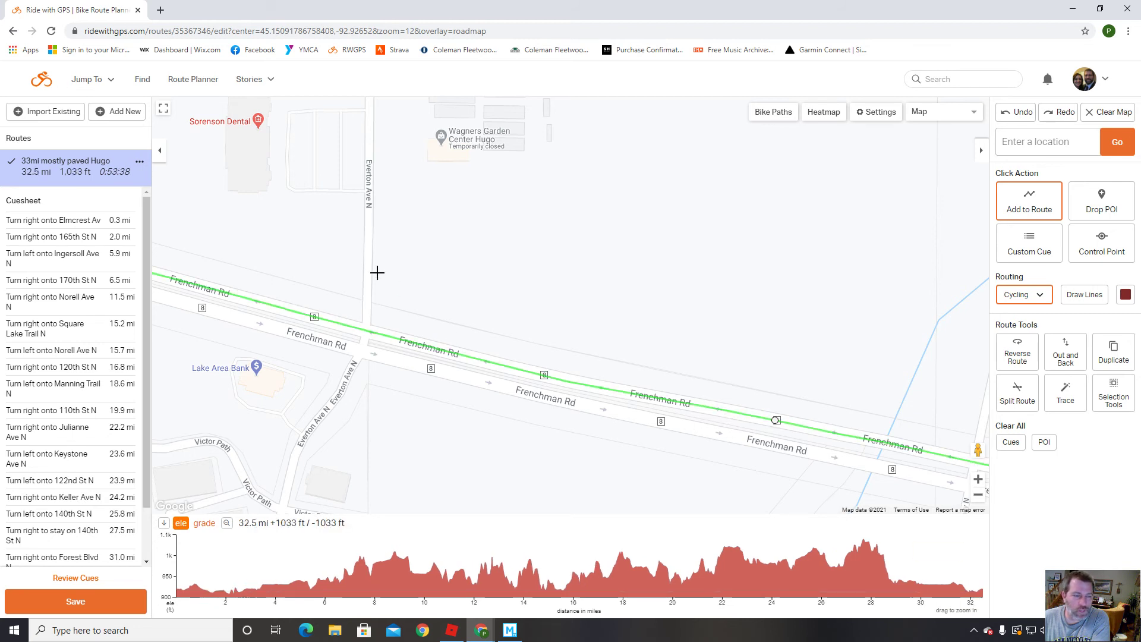
pyautogui.moveTo(371, 250); pyautogui.dragTo(387, 310)
pyautogui.scroll(-1, 454, 364)
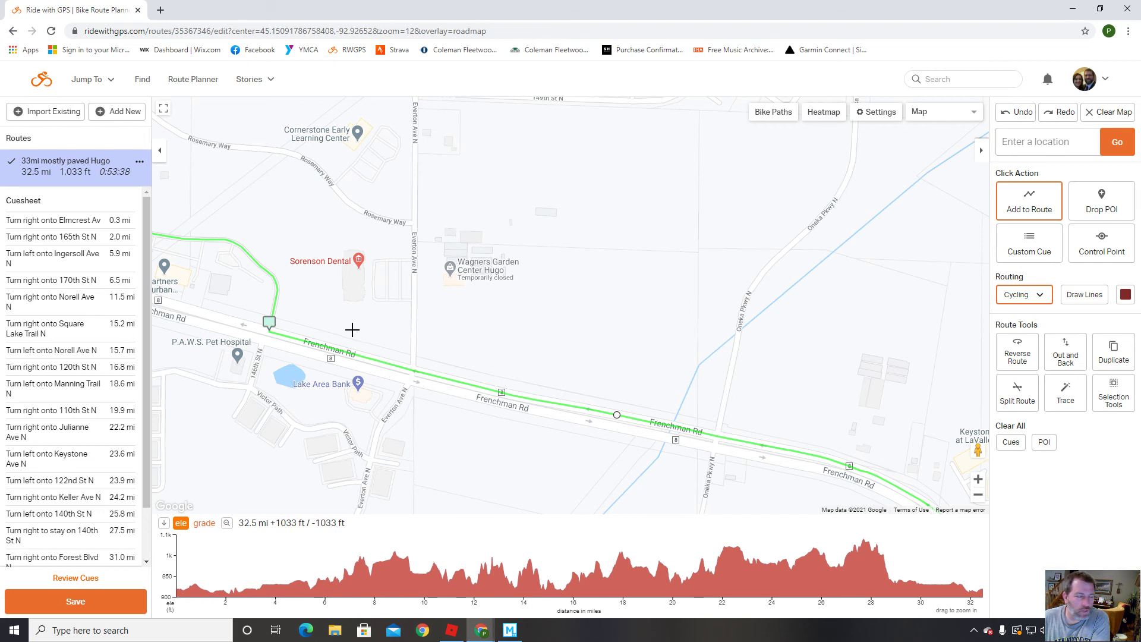
# Confirm the Frenchman Rd cue and change the final cue's note to 'Turn right on Service Rd.', reaching 19 of 19.
pyautogui.click(75, 578)
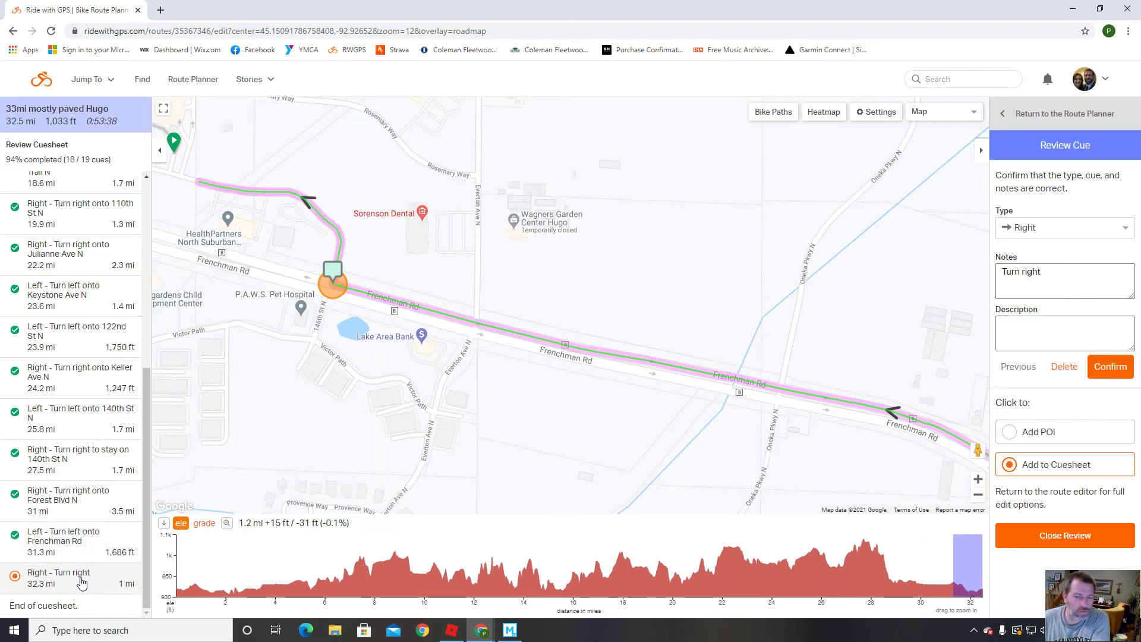
pyautogui.click(1018, 368)
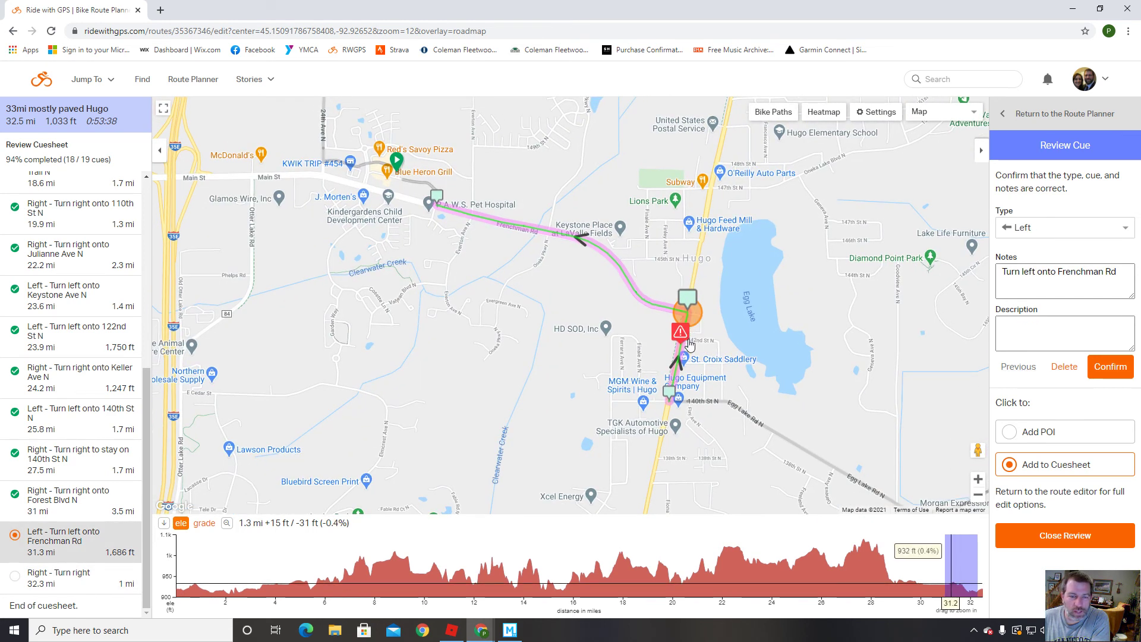
pyautogui.click(1106, 367)
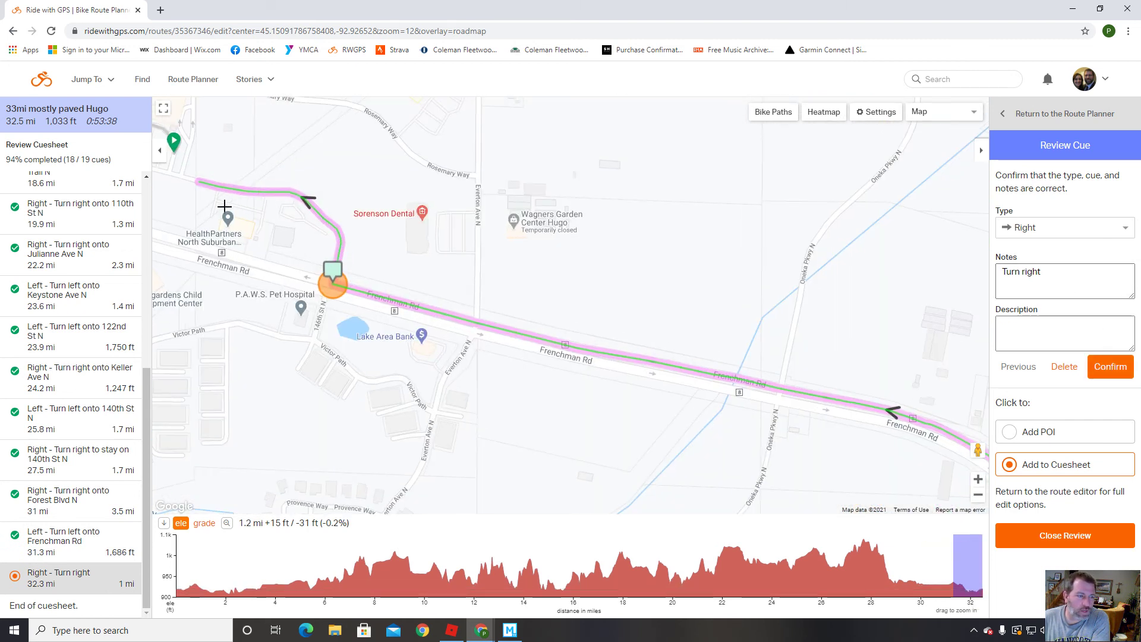
pyautogui.click(1058, 278)
pyautogui.write('on Service Rd.')
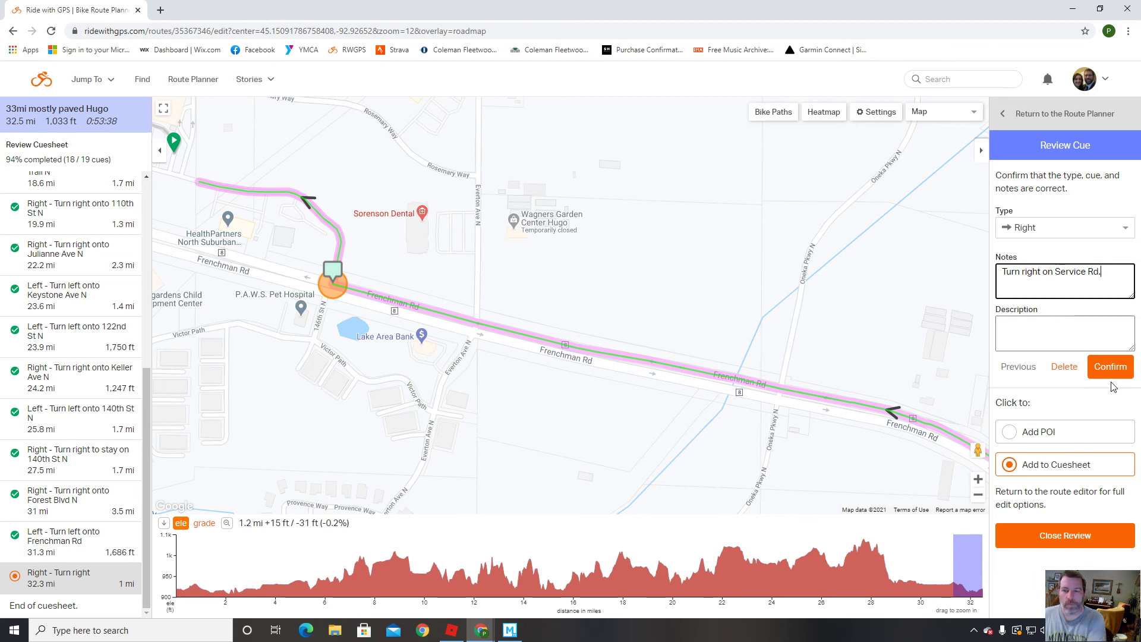
pyautogui.click(1114, 372)
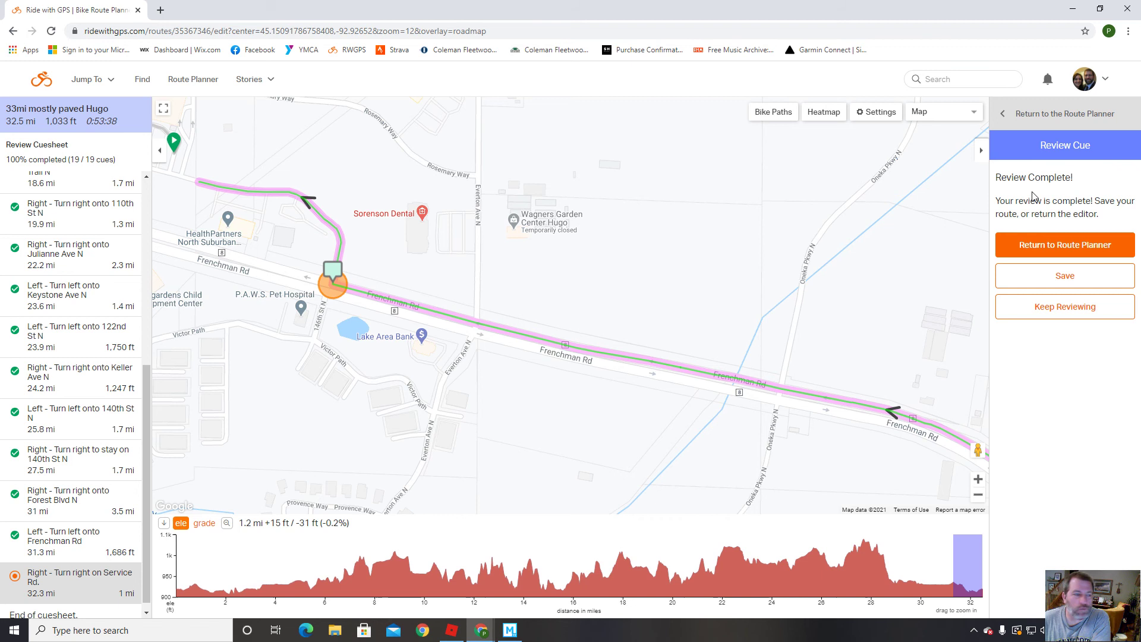
# Drop a point of interest beside the route start and set its type to Finish.
pyautogui.click(1058, 253)
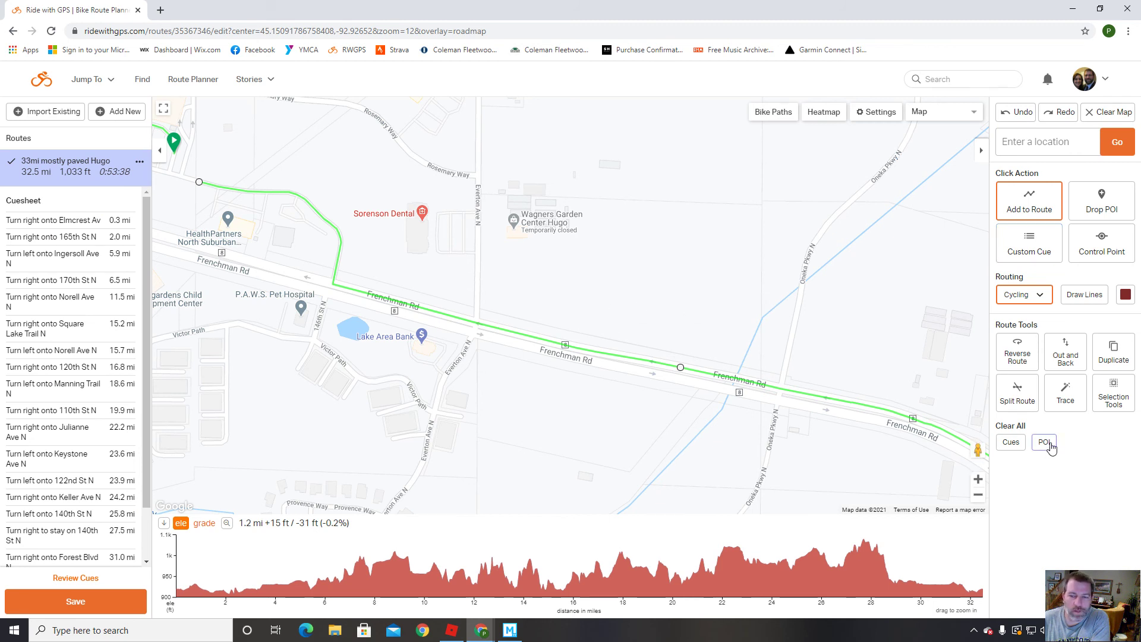
pyautogui.click(1101, 199)
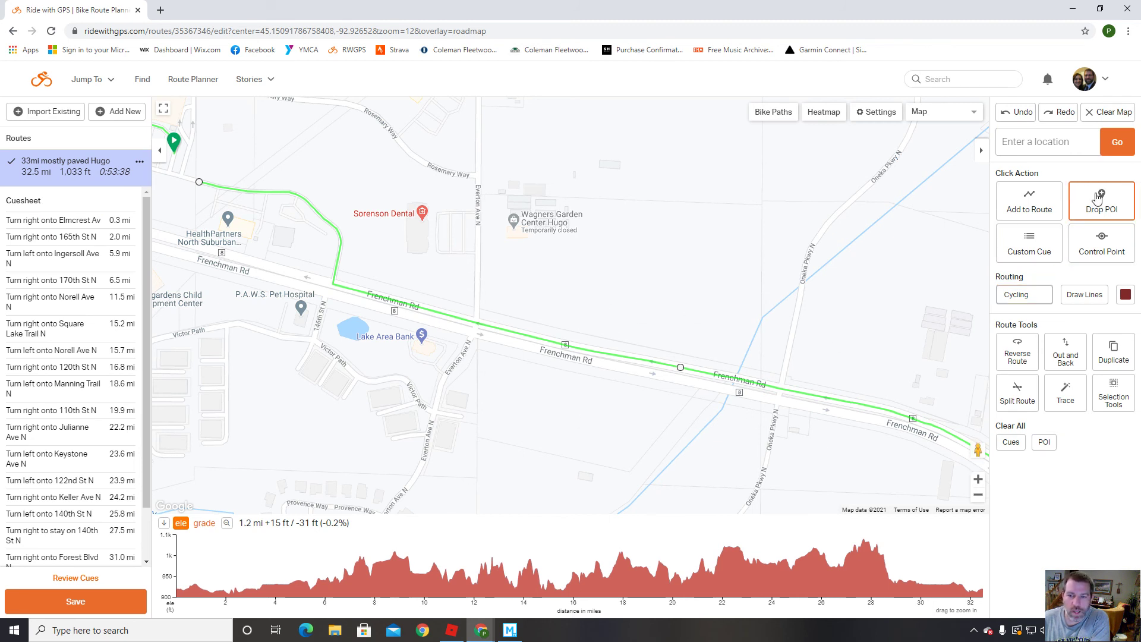
pyautogui.click(184, 180)
pyautogui.click(229, 125)
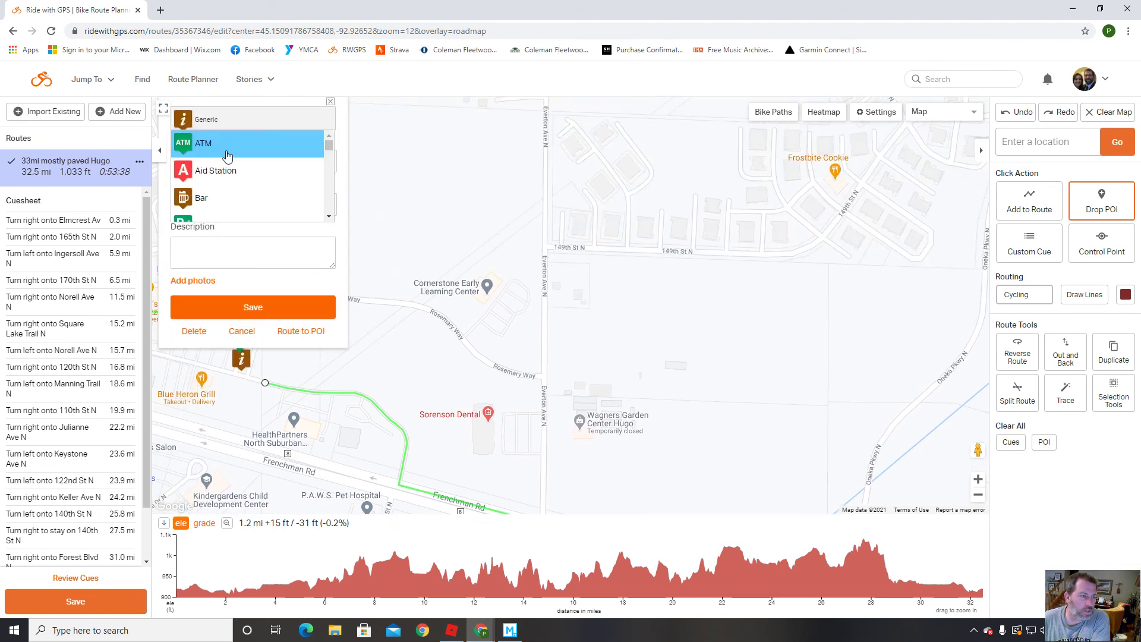
pyautogui.click(328, 218)
pyautogui.click(327, 218)
pyautogui.click(327, 218)
pyautogui.click(328, 218)
pyautogui.click(328, 219)
pyautogui.click(328, 219)
pyautogui.click(328, 221)
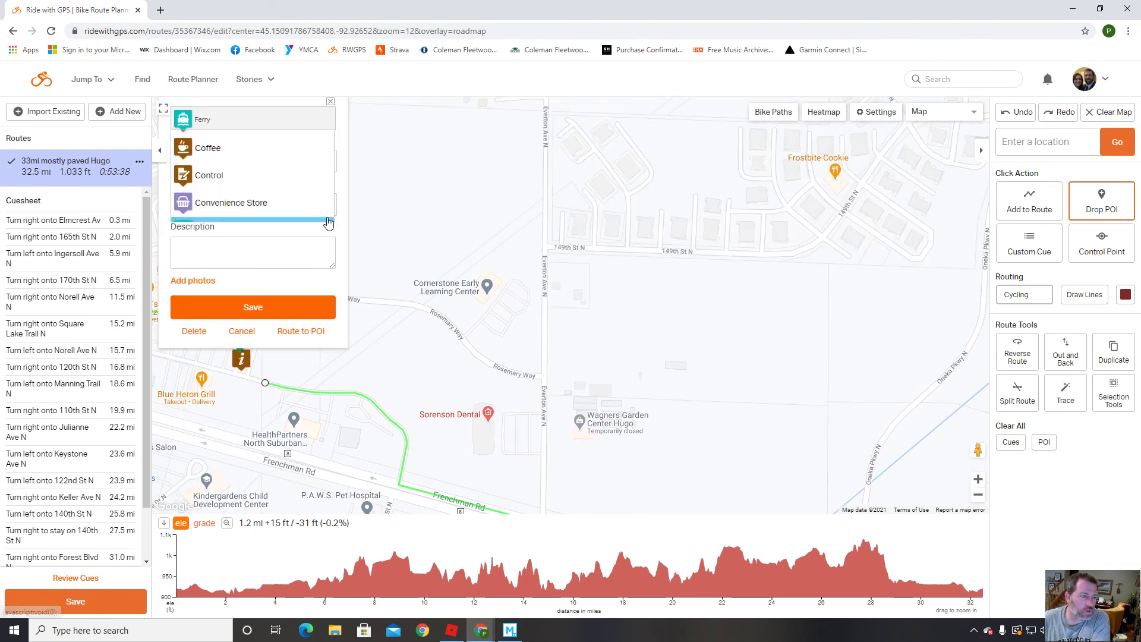
pyautogui.click(267, 127)
pyautogui.moveTo(328, 160)
pyautogui.mouseDown()
pyautogui.moveTo(326, 212)
pyautogui.moveTo(326, 168)
pyautogui.mouseUp()
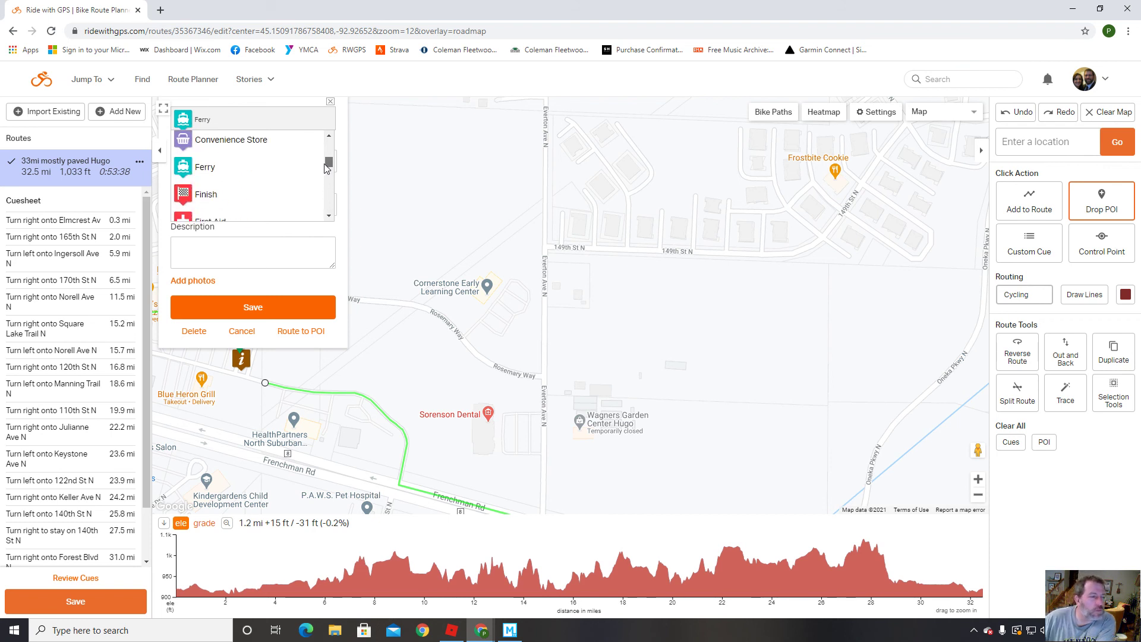
pyautogui.click(304, 194)
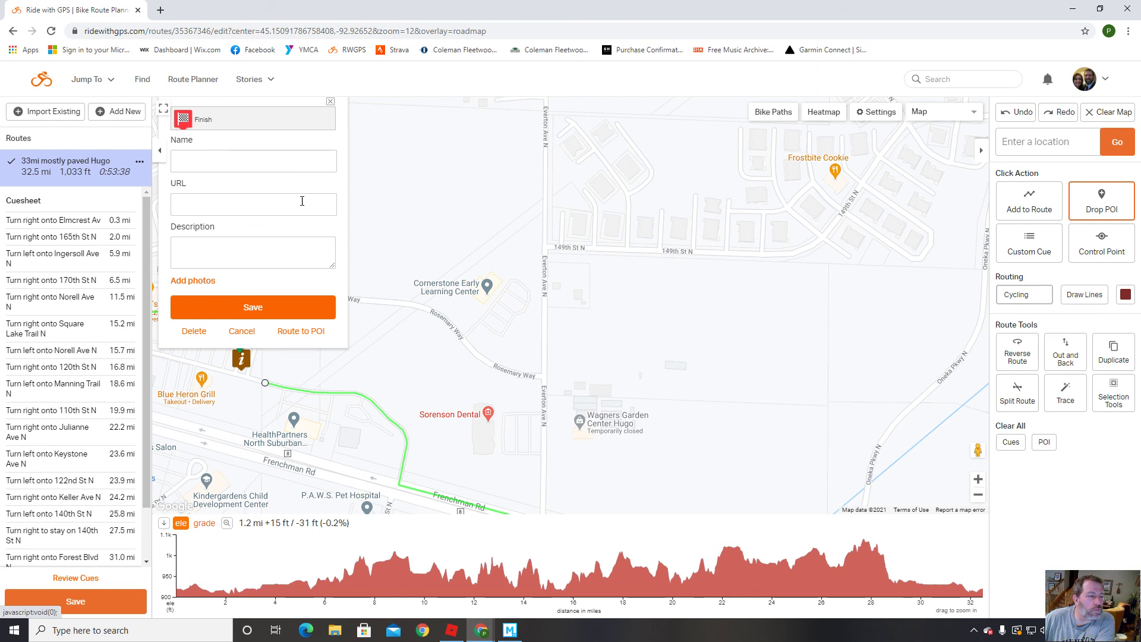
# Name the POI 'Finish Line', save it, and extend the route to end at it.
pyautogui.click(255, 307)
pyautogui.click(676, 188)
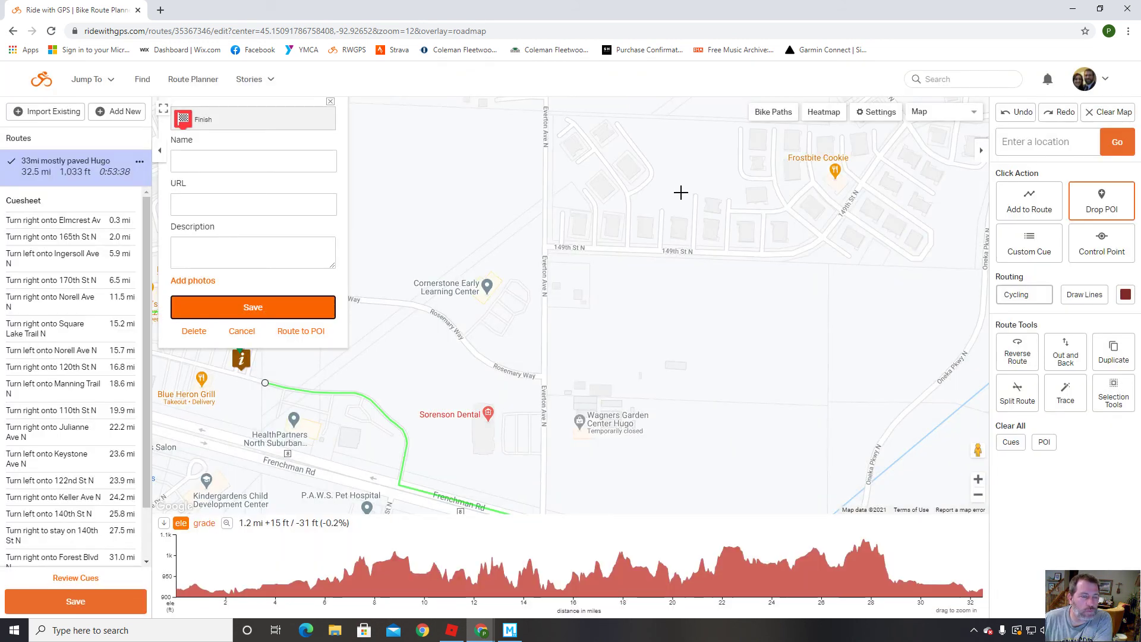
pyautogui.click(285, 166)
pyautogui.write('Finish Line')
pyautogui.click(255, 304)
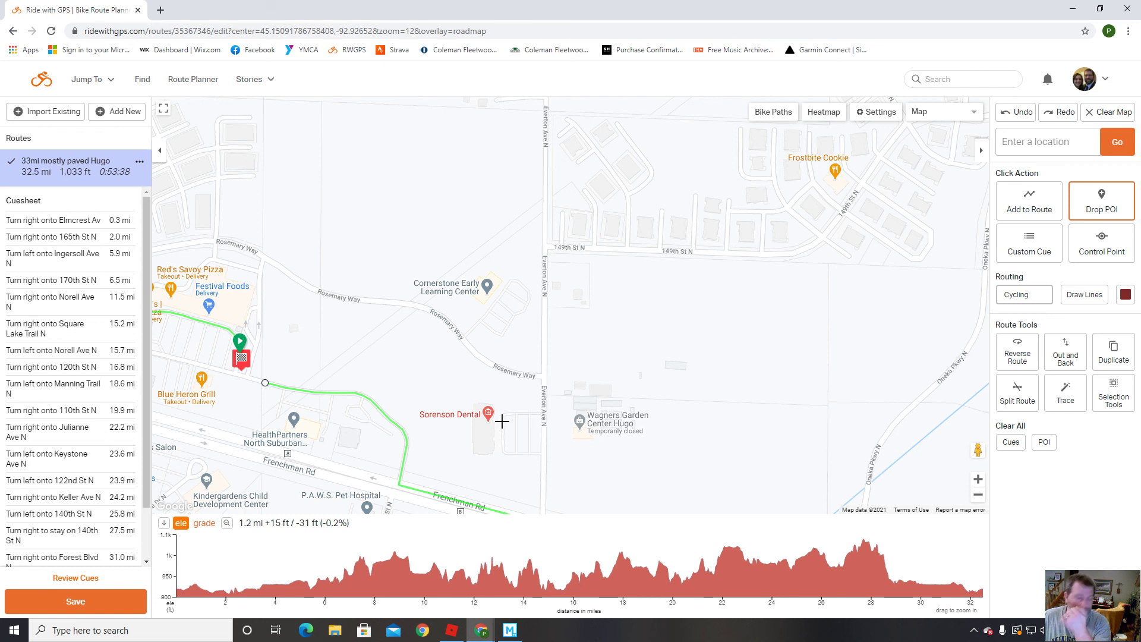
pyautogui.click(242, 359)
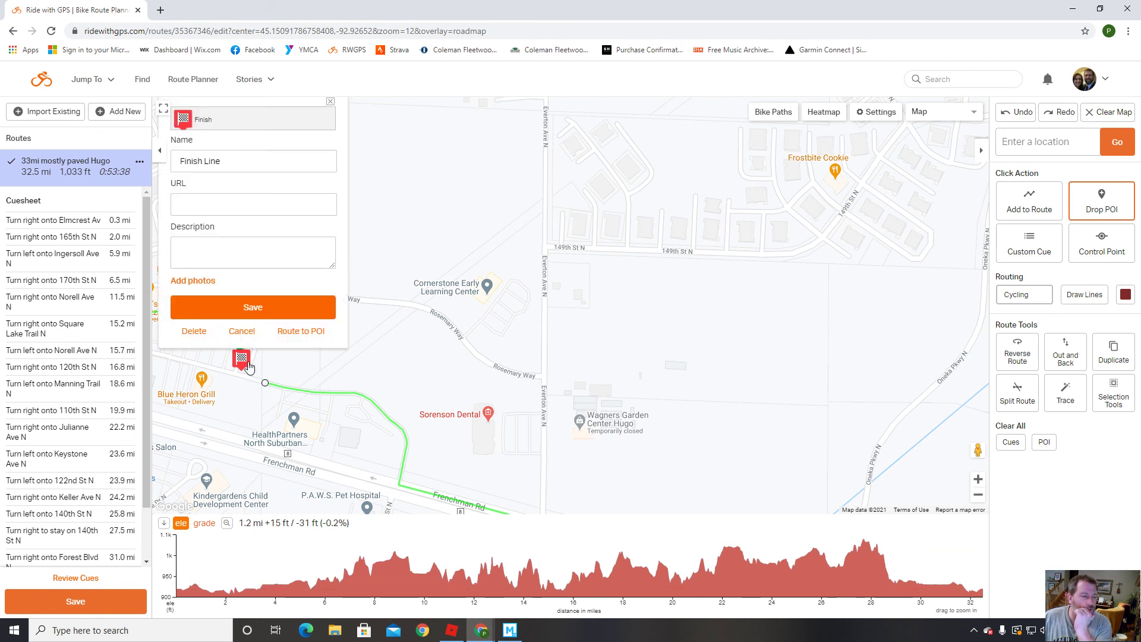
pyautogui.click(301, 331)
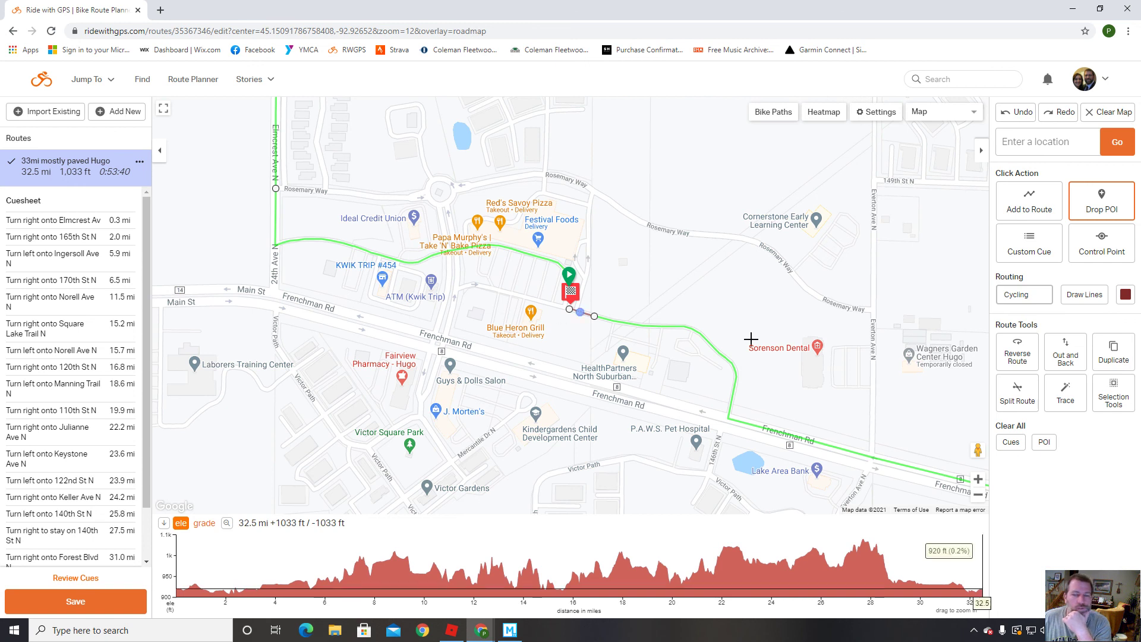
# Make the route line green and undo the red extension to the finish.
pyautogui.click(1134, 301)
pyautogui.click(1125, 321)
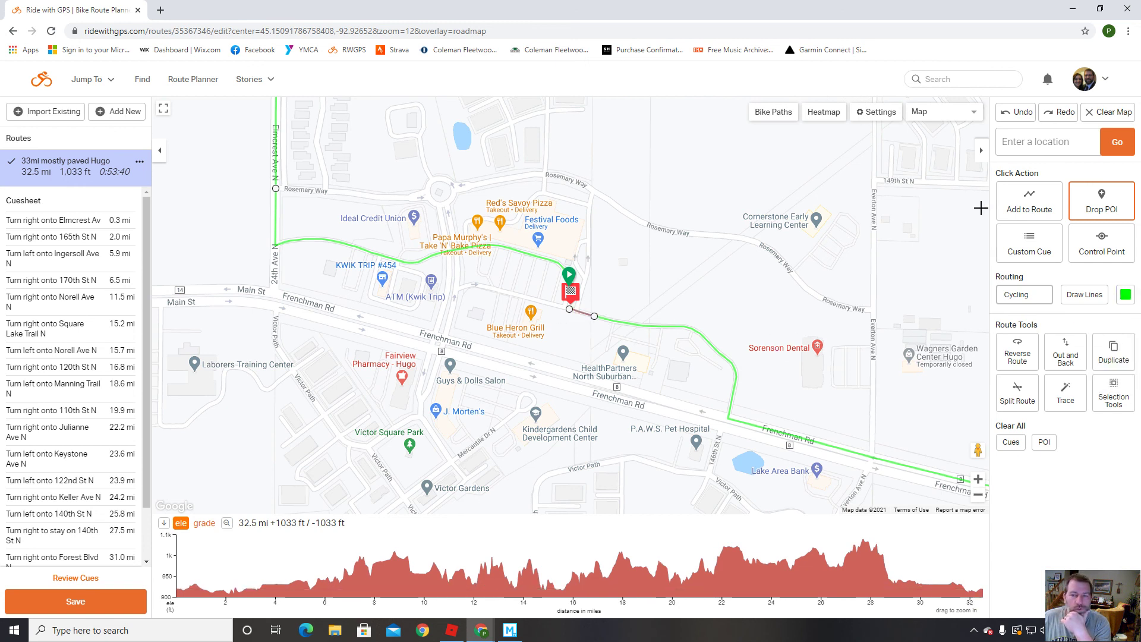
pyautogui.click(1024, 118)
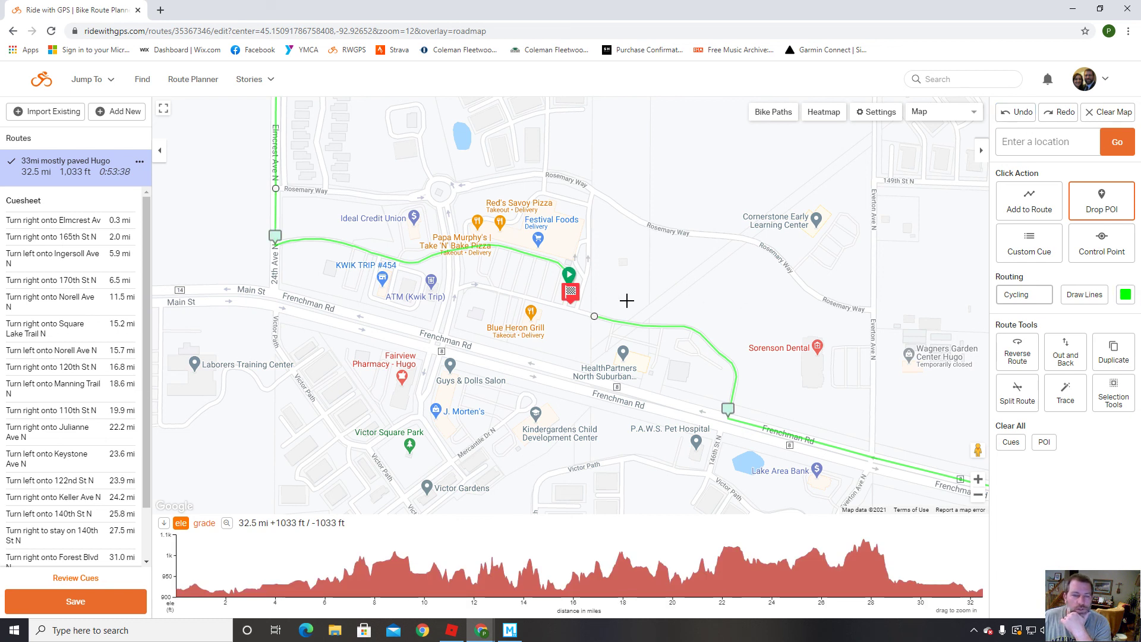
# Re-route the ending to the Finish Line POI and bring up the Save Route dialog.
pyautogui.click(578, 296)
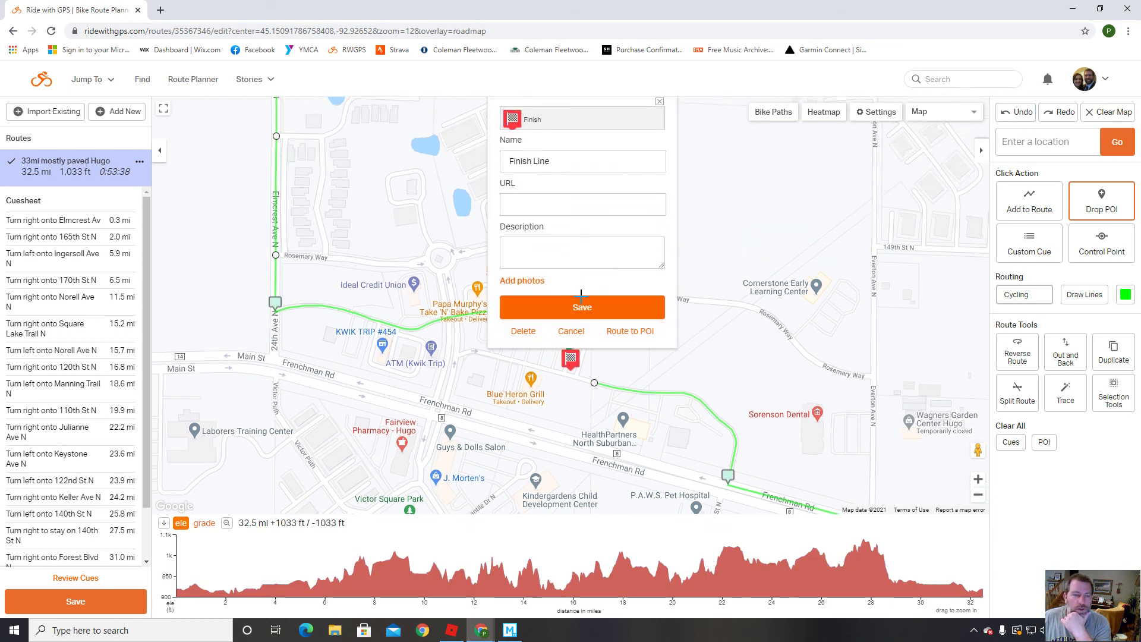
pyautogui.click(631, 331)
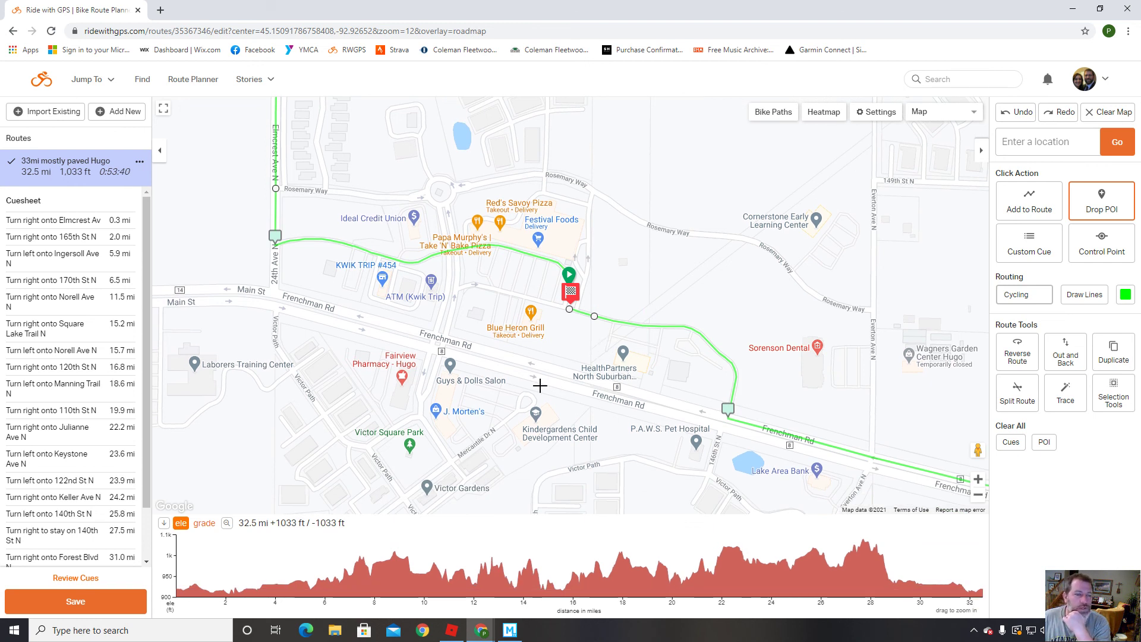
pyautogui.scroll(-1, 541, 409)
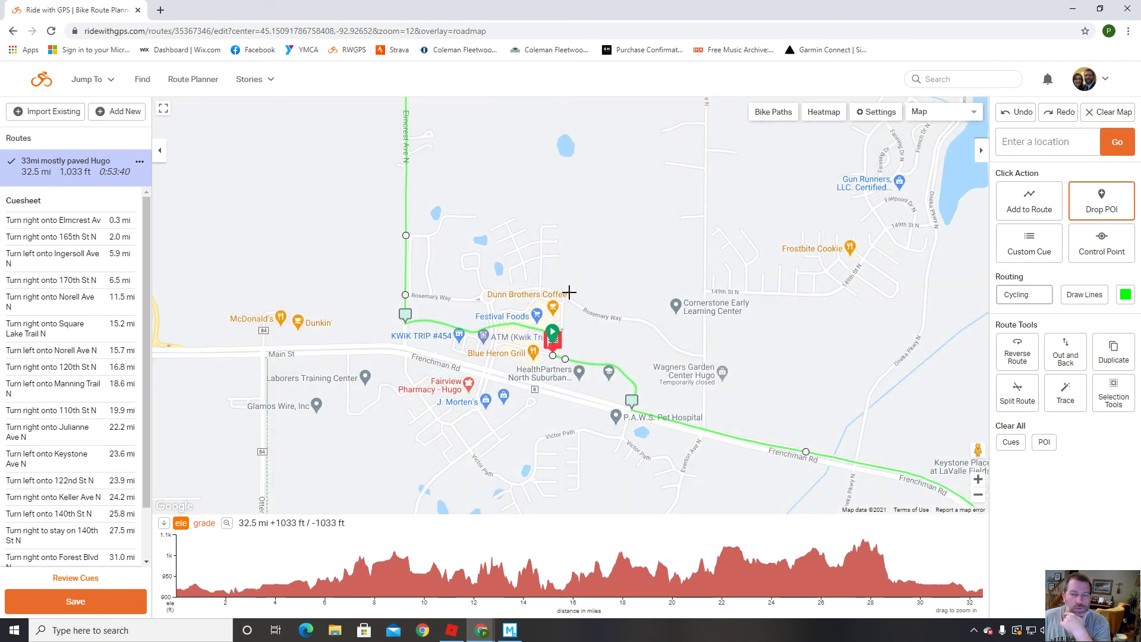
pyautogui.scroll(-3, 737, 362)
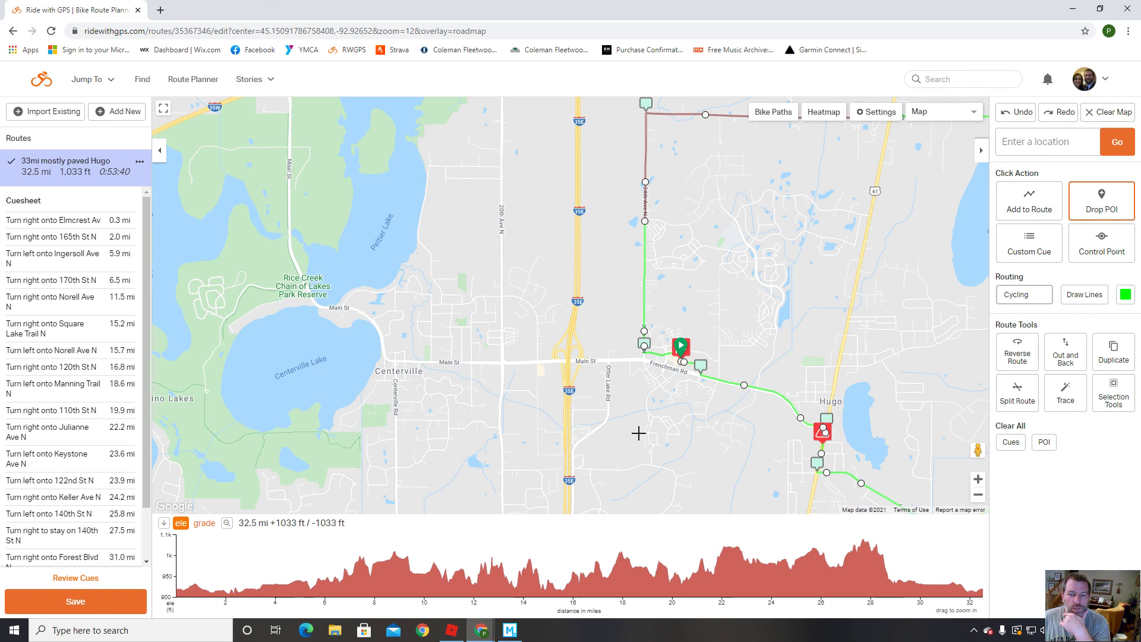
pyautogui.moveTo(917, 381); pyautogui.dragTo(577, 369)
pyautogui.scroll(-1, 577, 369)
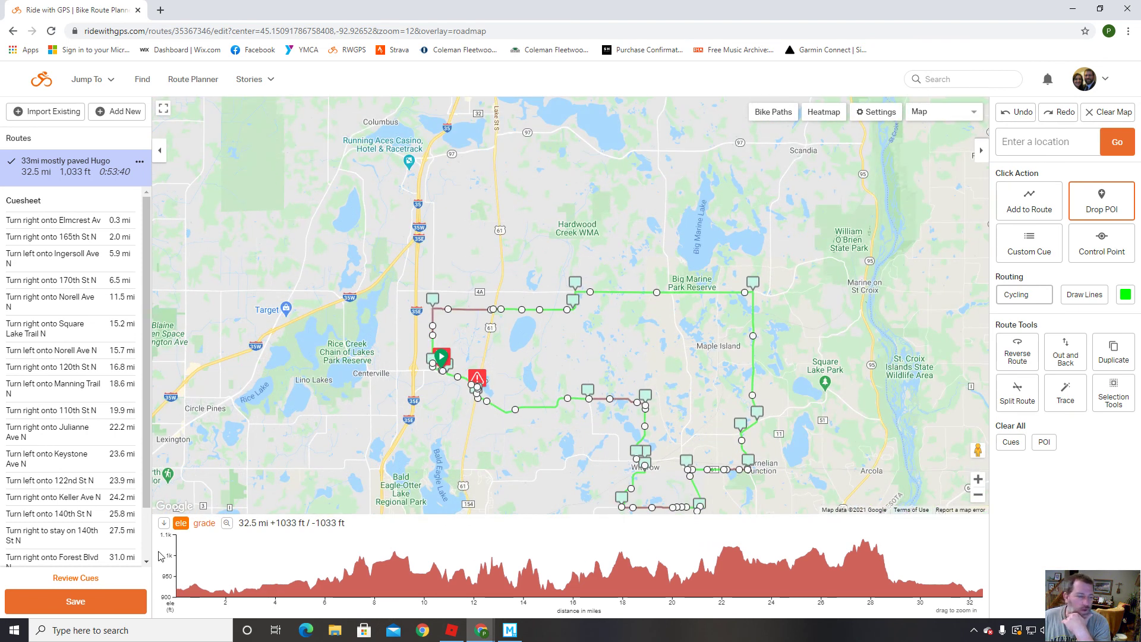
pyautogui.click(76, 602)
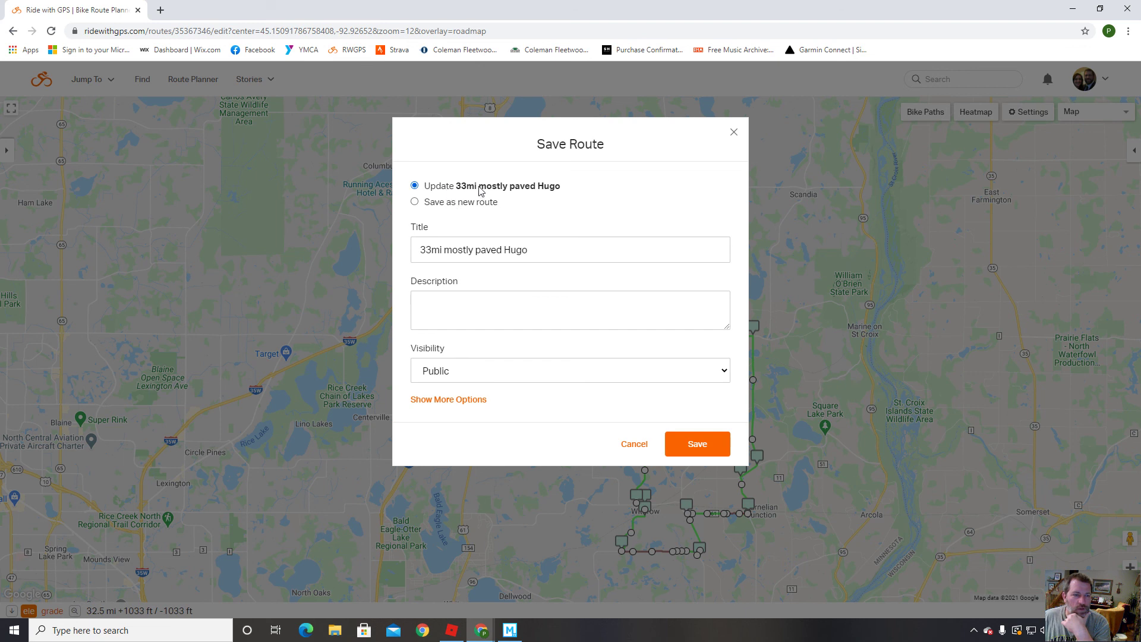
# Save over '33mi mostly paved Hugo' (32.5 mi, 1,033 ft climbing) and close the Saved confirmation.
pyautogui.click(693, 447)
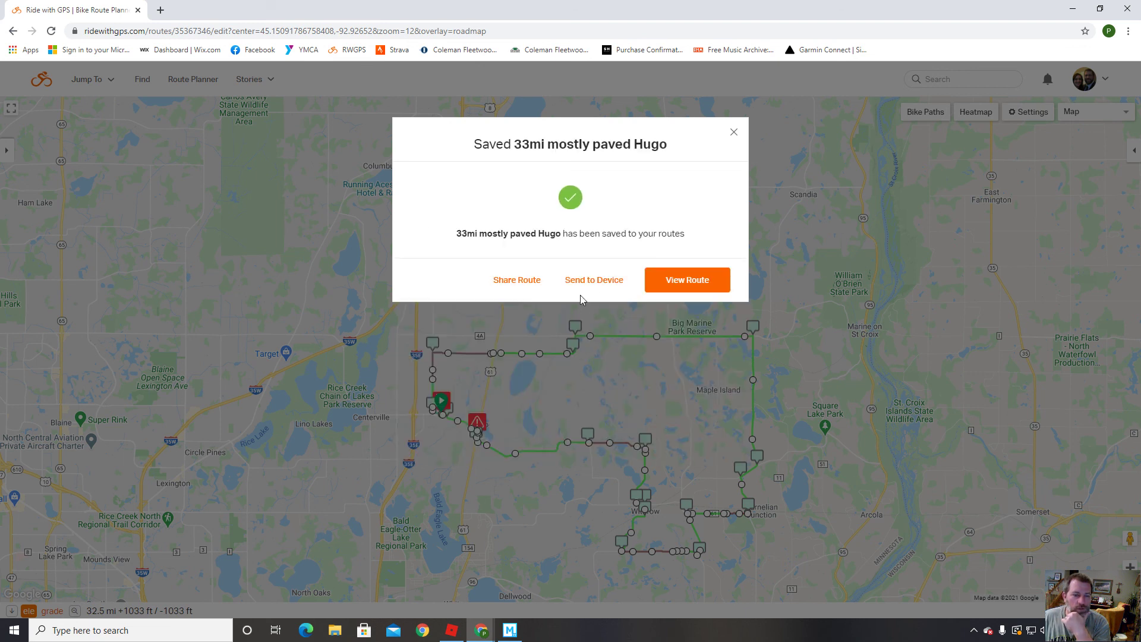
pyautogui.click(735, 133)
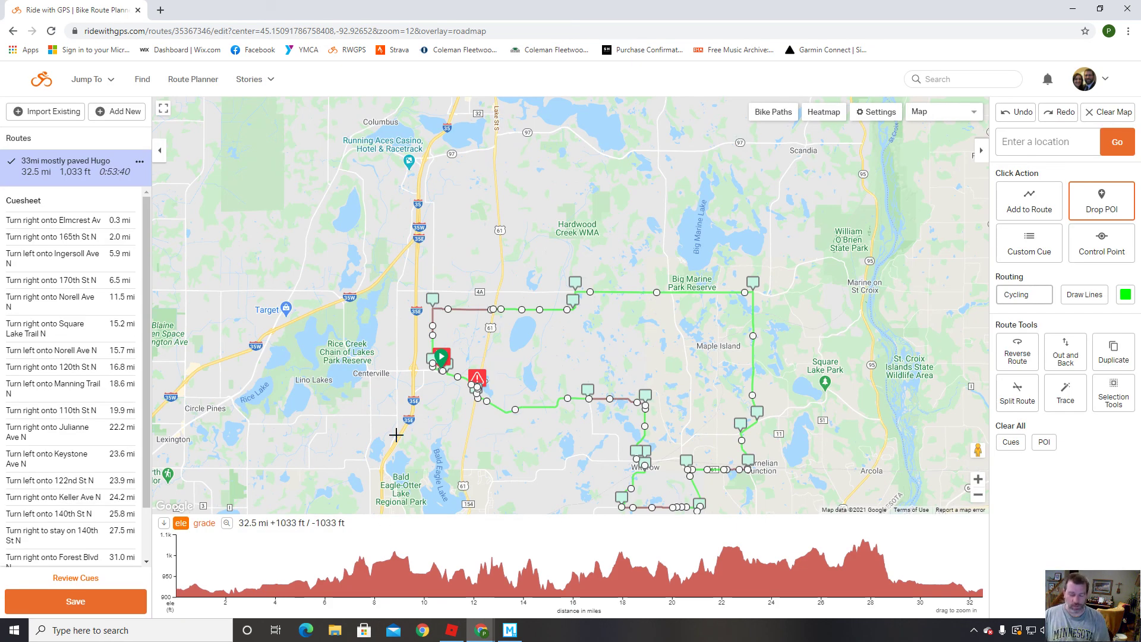
pyautogui.hotkey('alt', 'z')
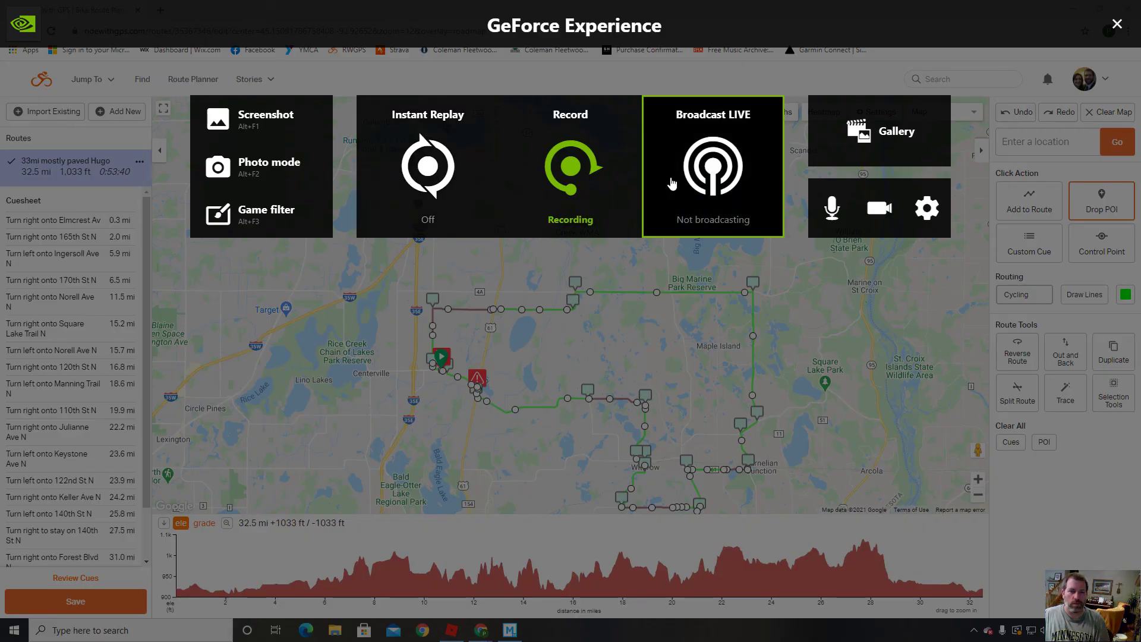
pyautogui.click(572, 214)
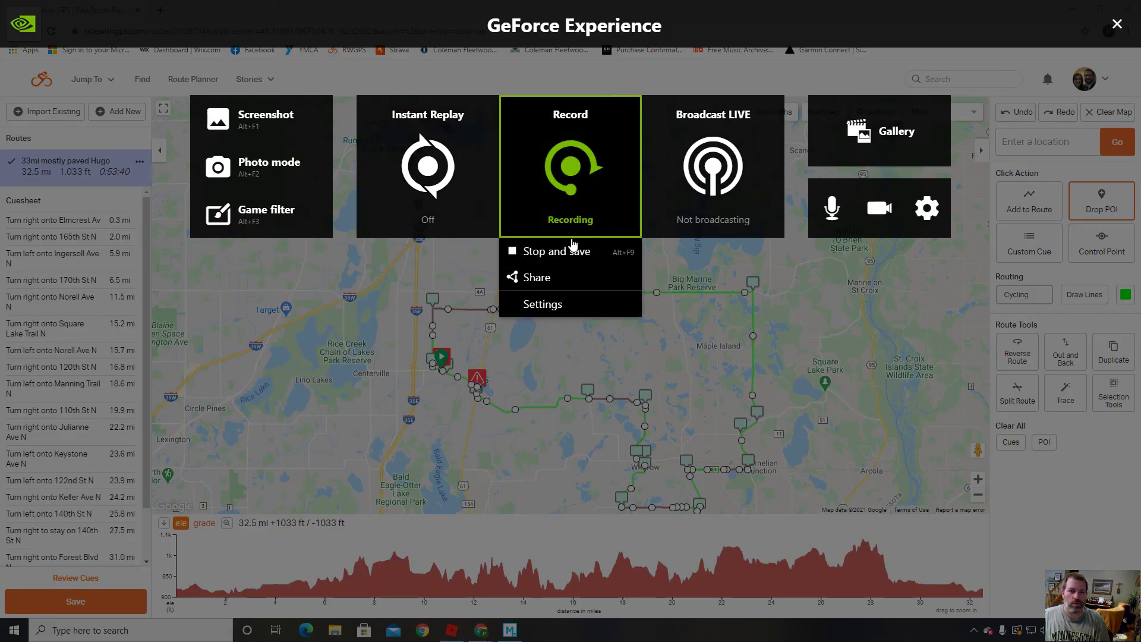